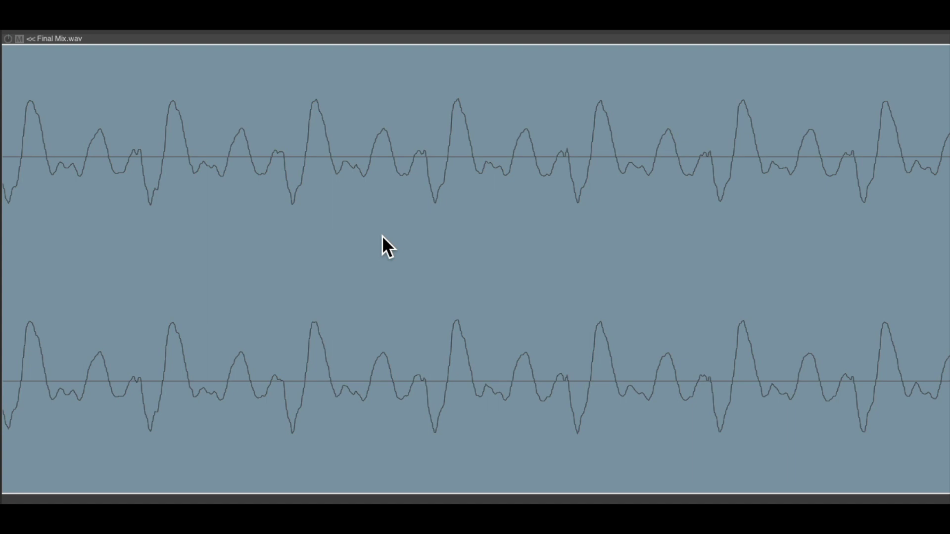
# - Raise the Final Mix.wav item gain to +18.4 dB so its waveform clips
pyautogui.moveTo(8, 38); pyautogui.dragTo(9, 28)
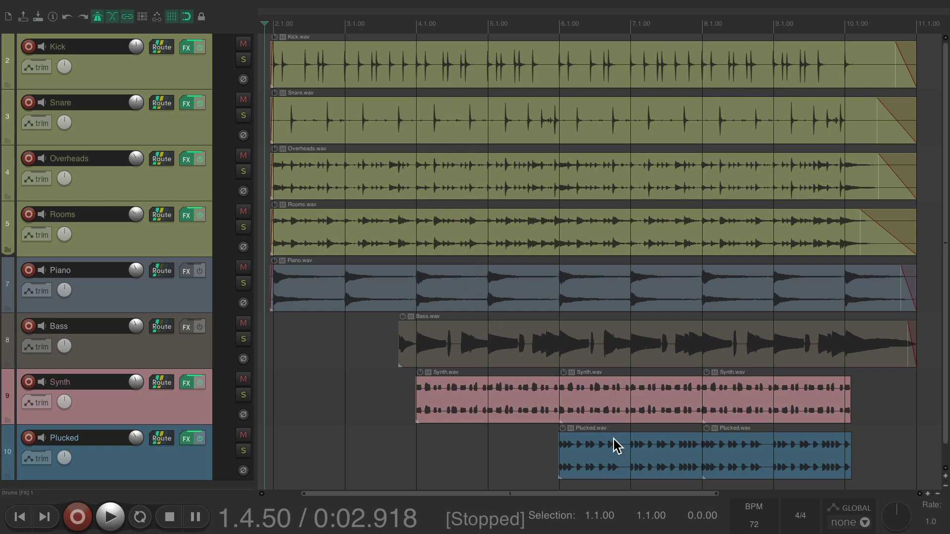
# - Play back the multitrack arrangement of Kick, Snare, Overheads, Rooms, Piano, Bass, Synth and Plucked
pyautogui.press('space')
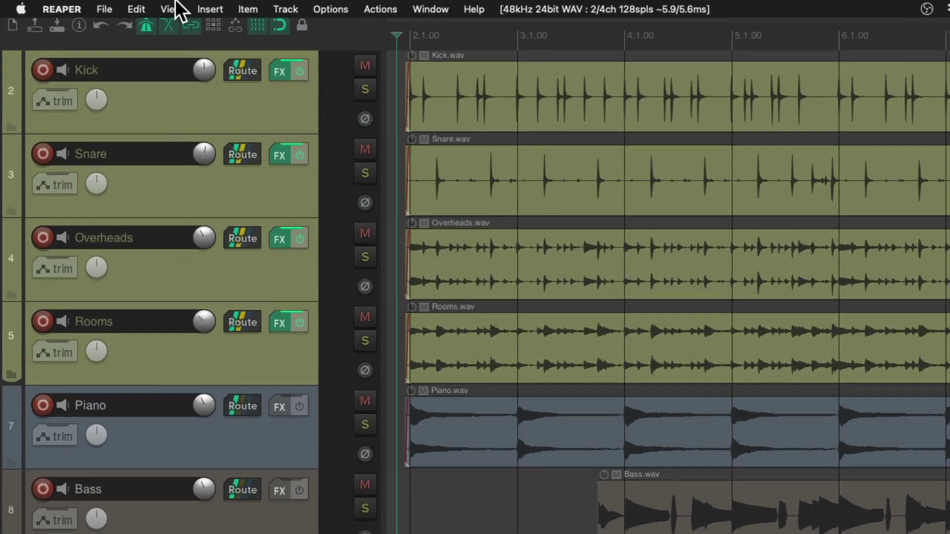
# - Show the master track and inspect its ReaEQ and 1175 Compressor (-7.3 dB threshold, ratio 4)
pyautogui.click(115, 6)
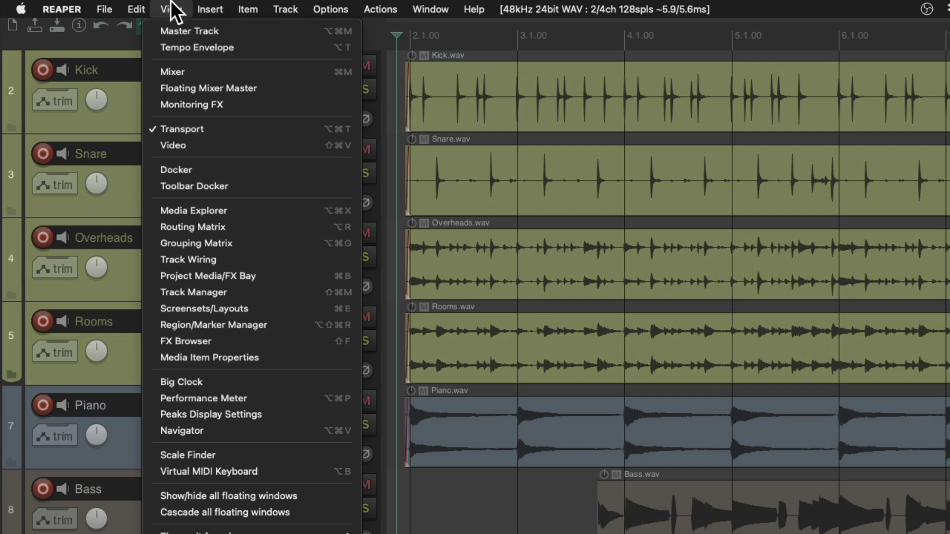
pyautogui.click(147, 30)
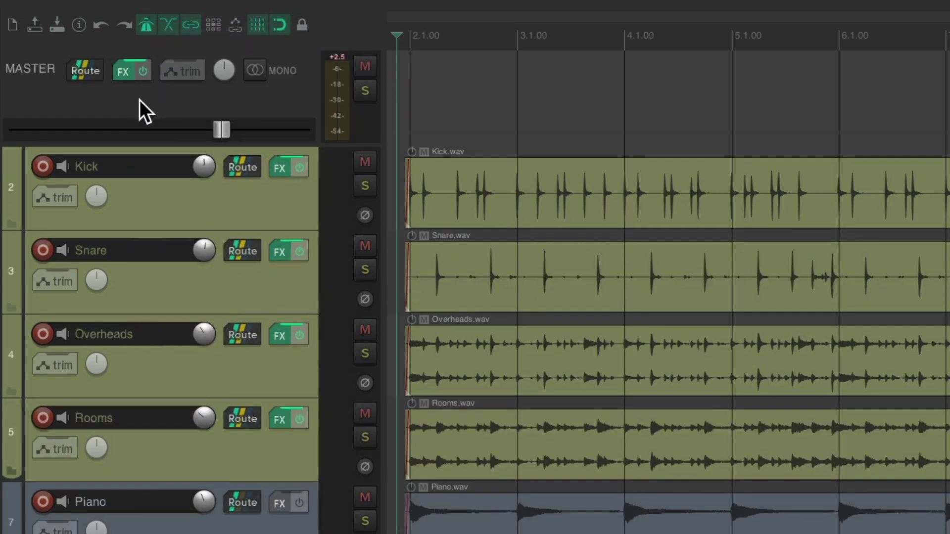
pyautogui.click(122, 79)
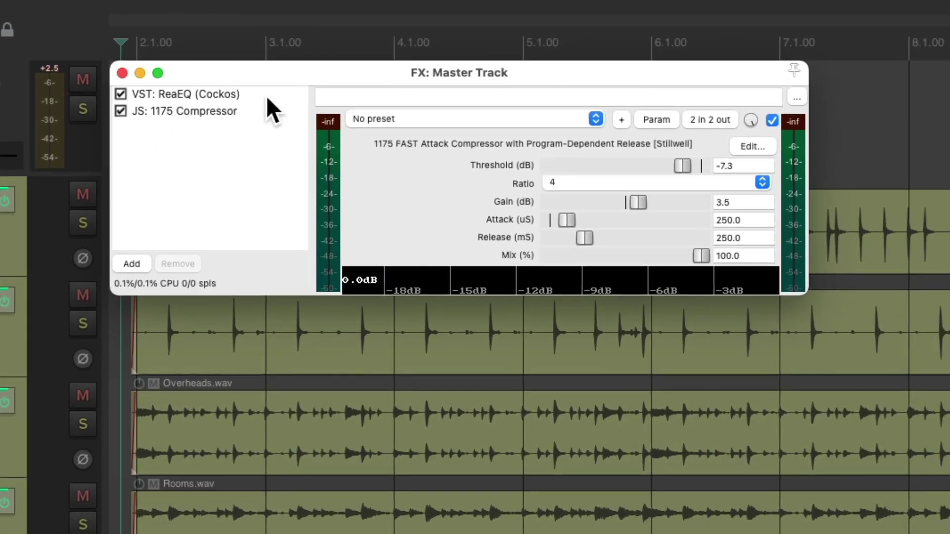
pyautogui.click(267, 96)
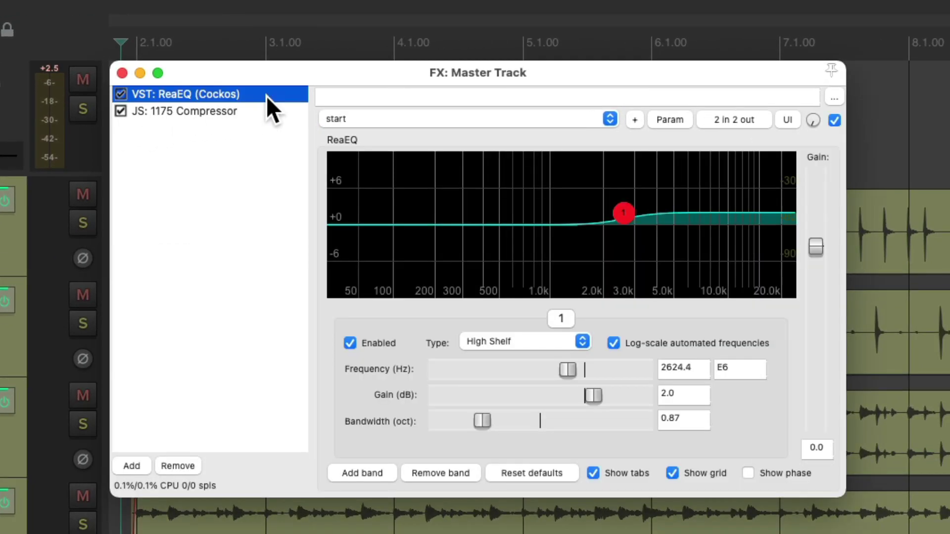
pyautogui.click(268, 111)
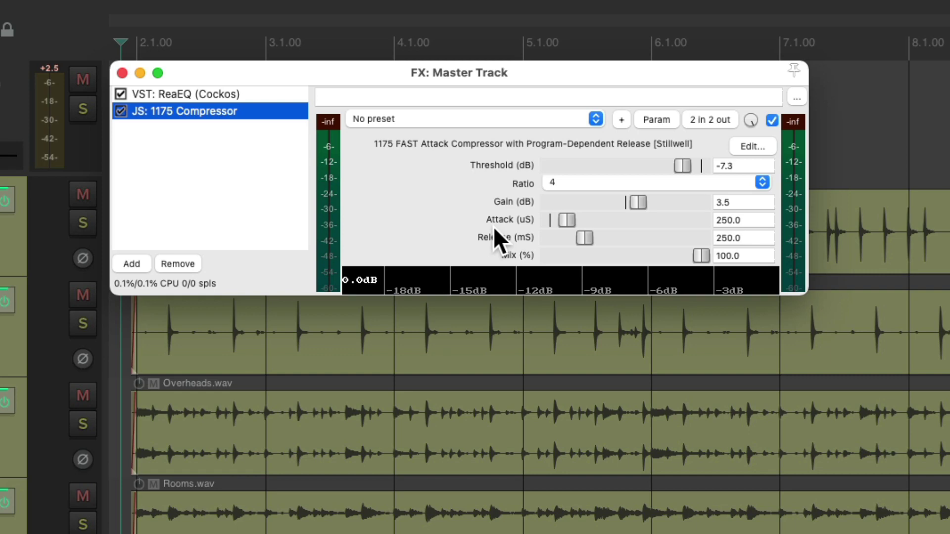
# - Close the master FX chain and dry-run render the mix, showing a +2.6 peak and 245 clips
pyautogui.click(122, 73)
pyautogui.click(104, 9)
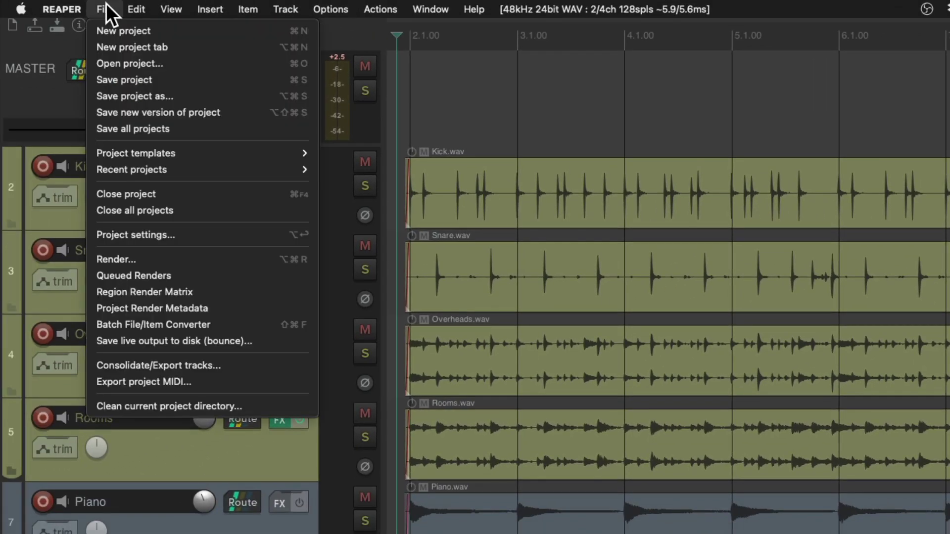
pyautogui.click(92, 263)
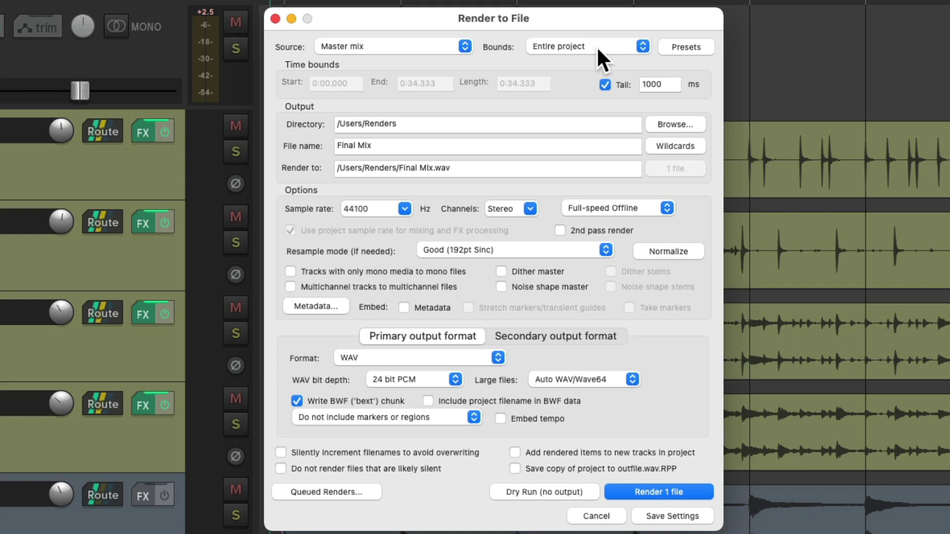
pyautogui.click(584, 490)
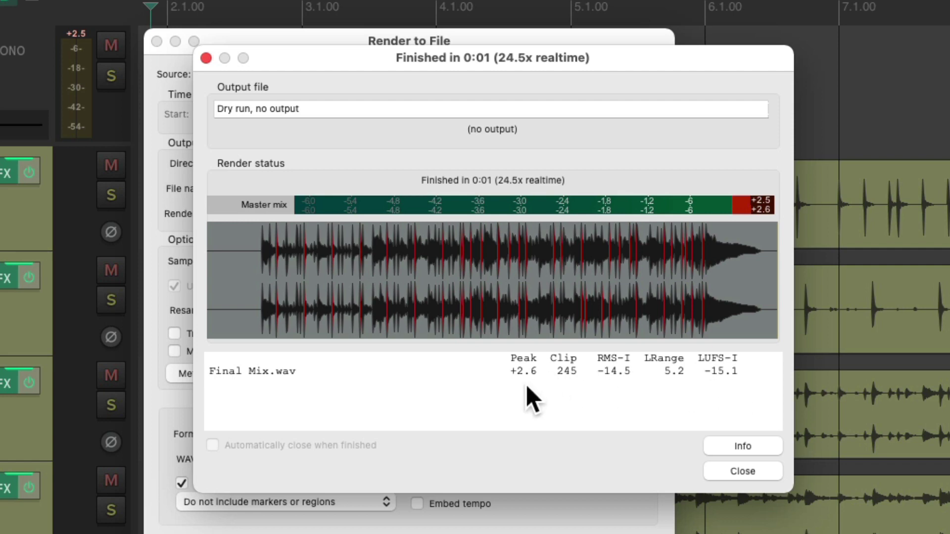
# - Close the render results and set the master track volume to -2.7 dB
pyautogui.click(723, 472)
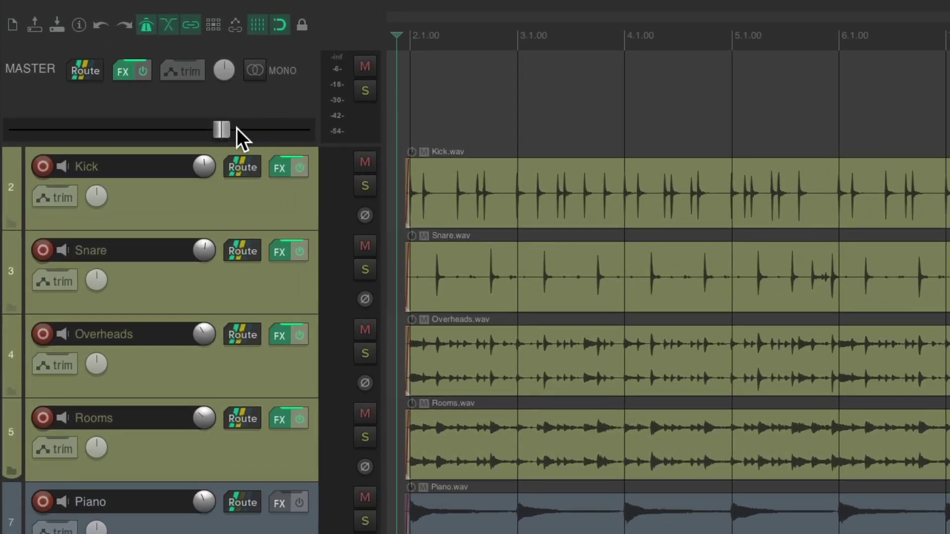
pyautogui.rightClick(223, 129)
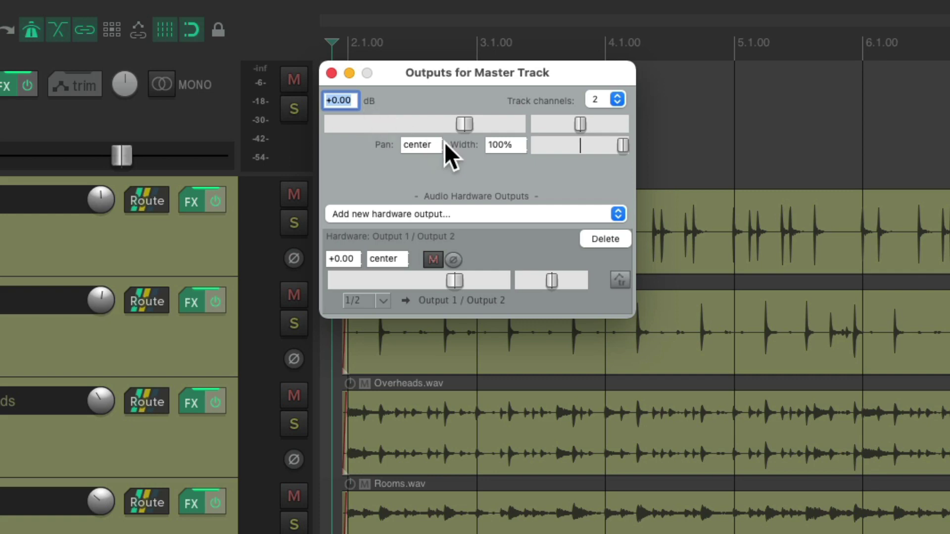
pyautogui.moveTo(467, 125); pyautogui.dragTo(450, 132)
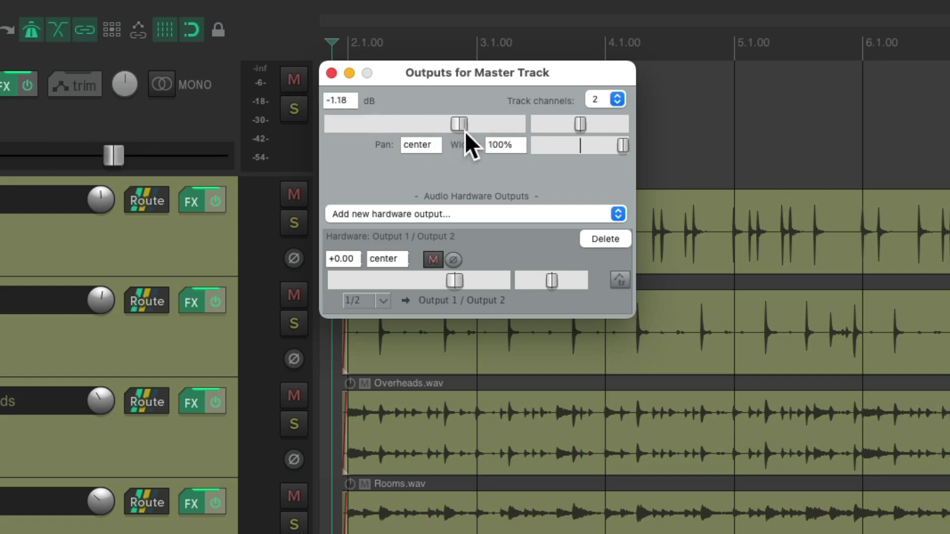
pyautogui.click(352, 102)
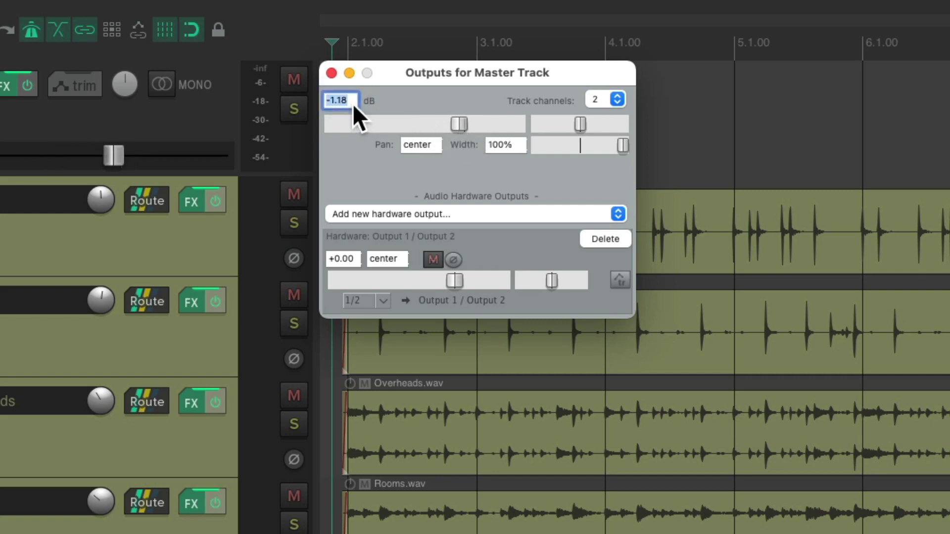
pyautogui.write('-2.7')
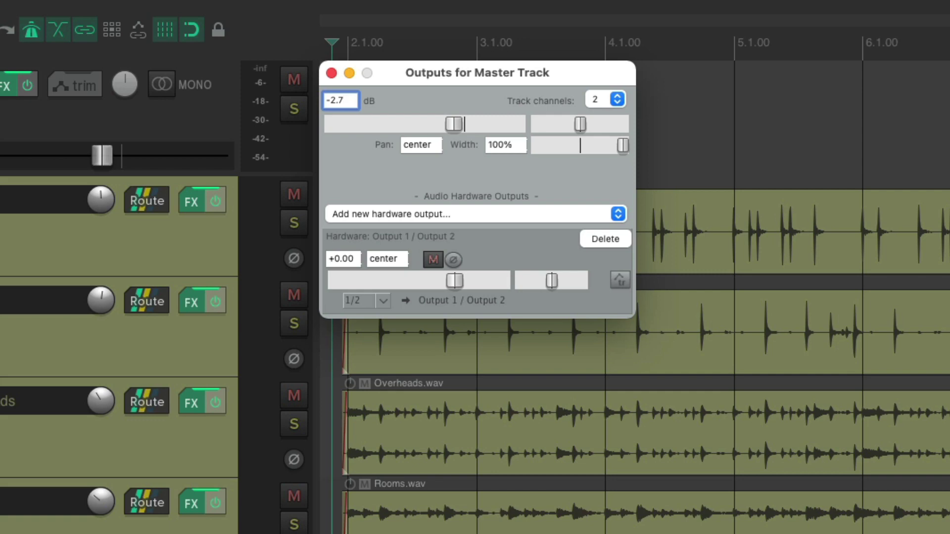
pyautogui.press('Return')
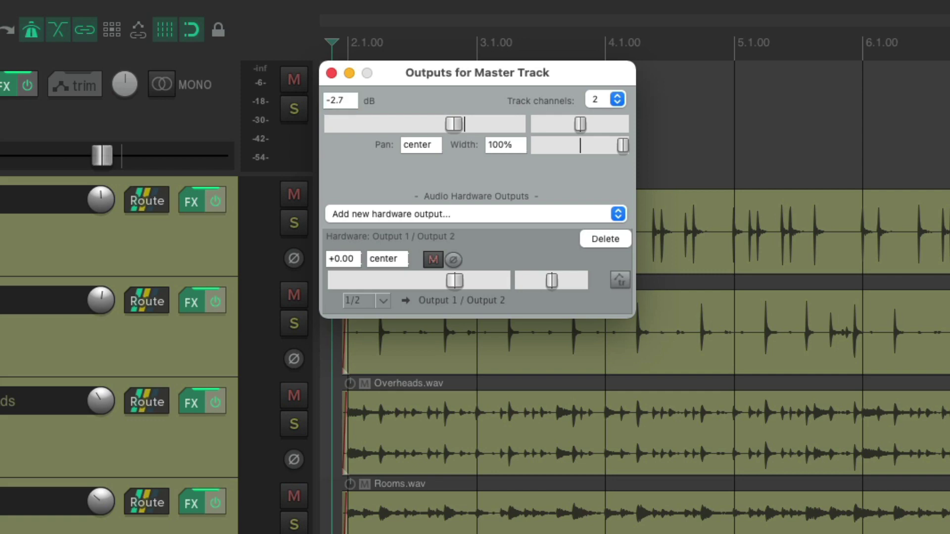
pyautogui.press('Escape')
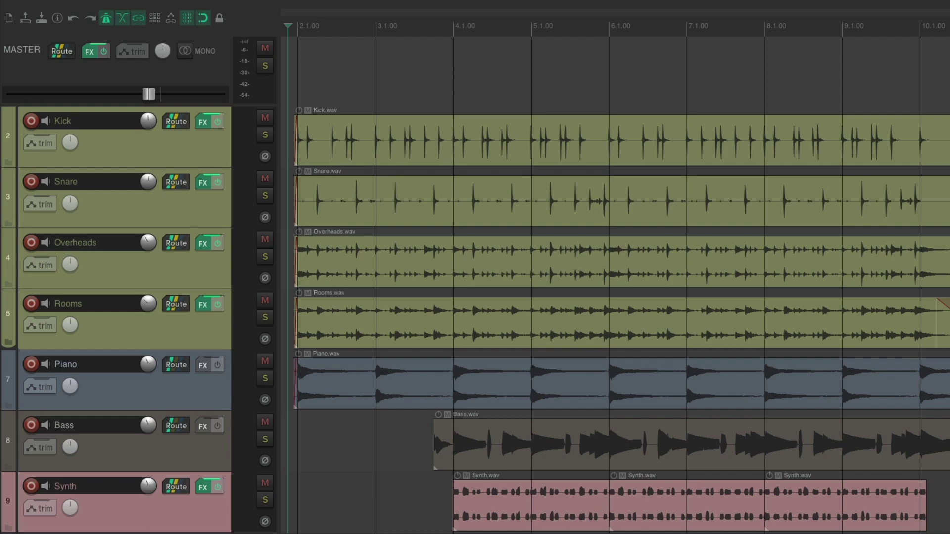
# - Dry-run render again, now peaking at -0.1 with 0 clips and LUFS-I -17.8
pyautogui.press('super+alt+r')
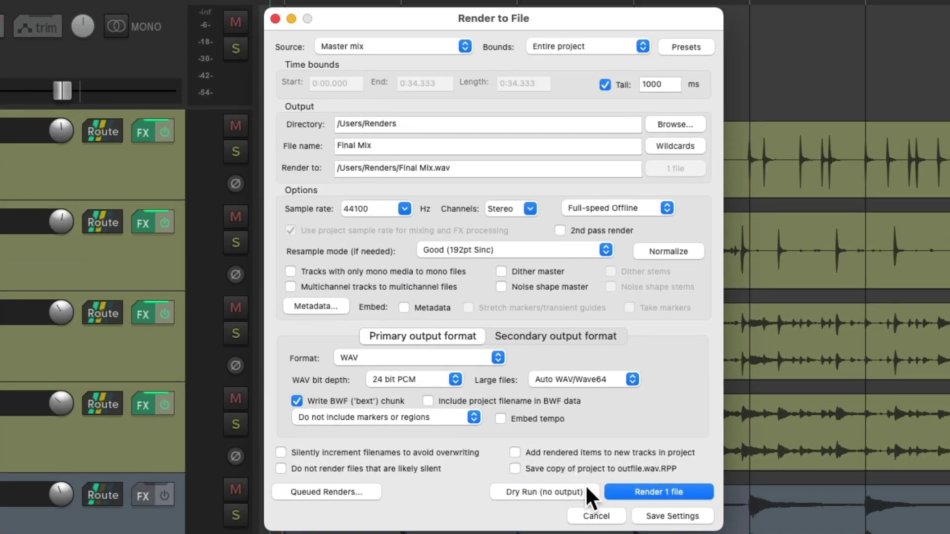
pyautogui.click(586, 491)
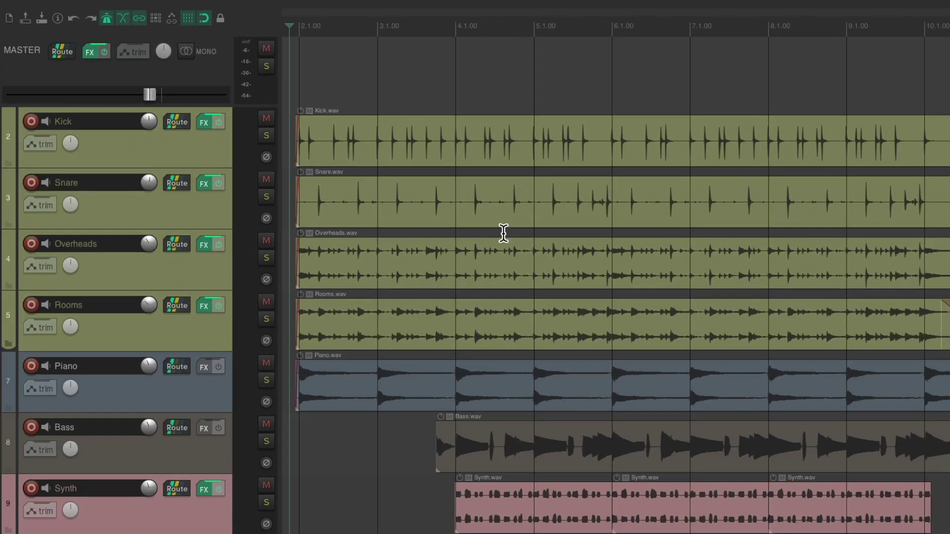
# - Play and stop the start of the mix twice while watching the master meter
pyautogui.press('space')
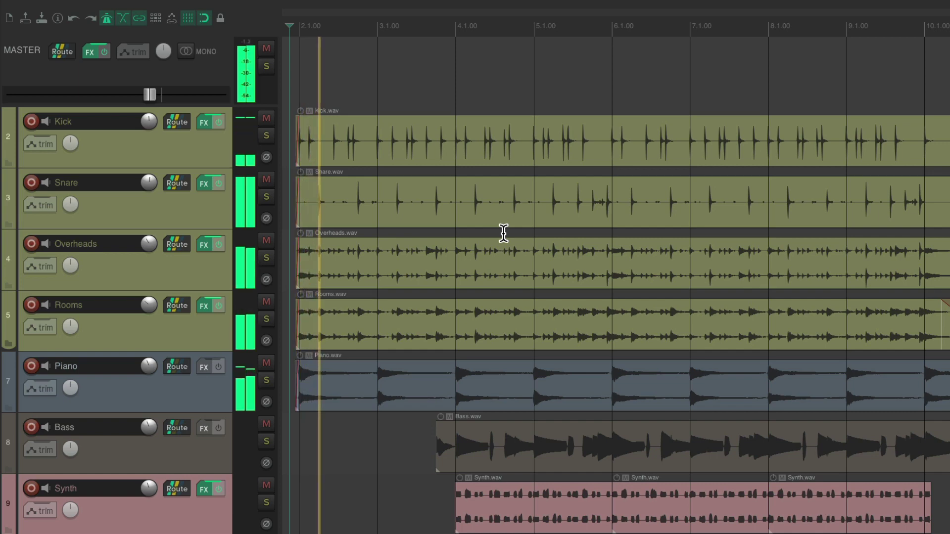
pyautogui.press('space')
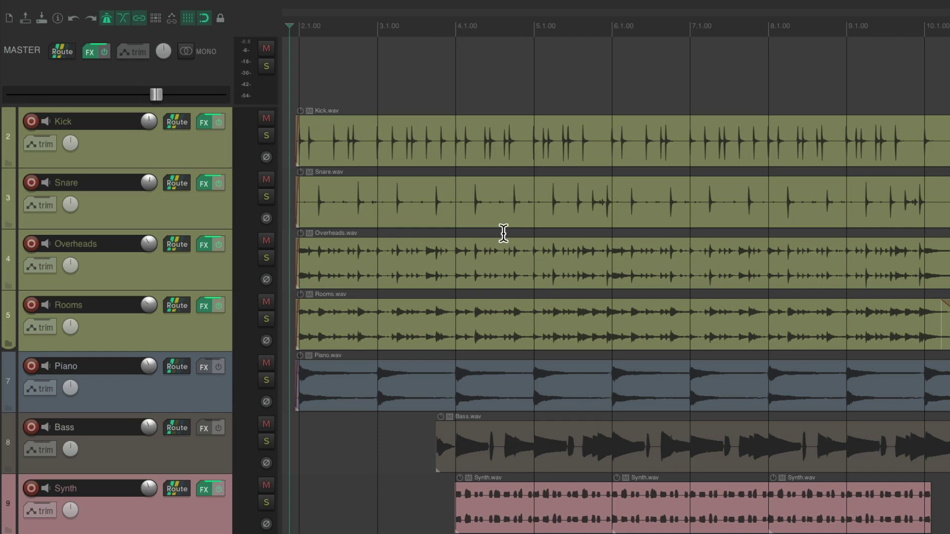
pyautogui.press('space')
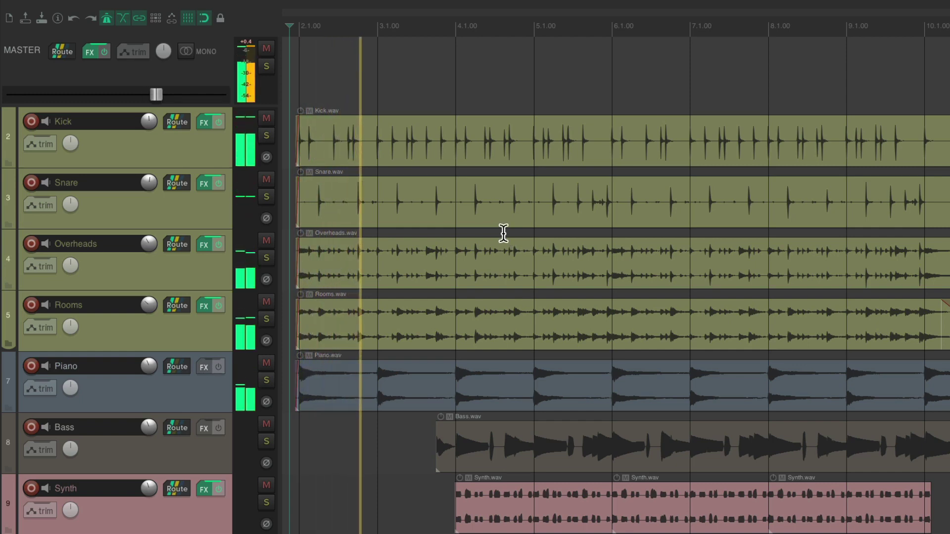
pyautogui.press('space')
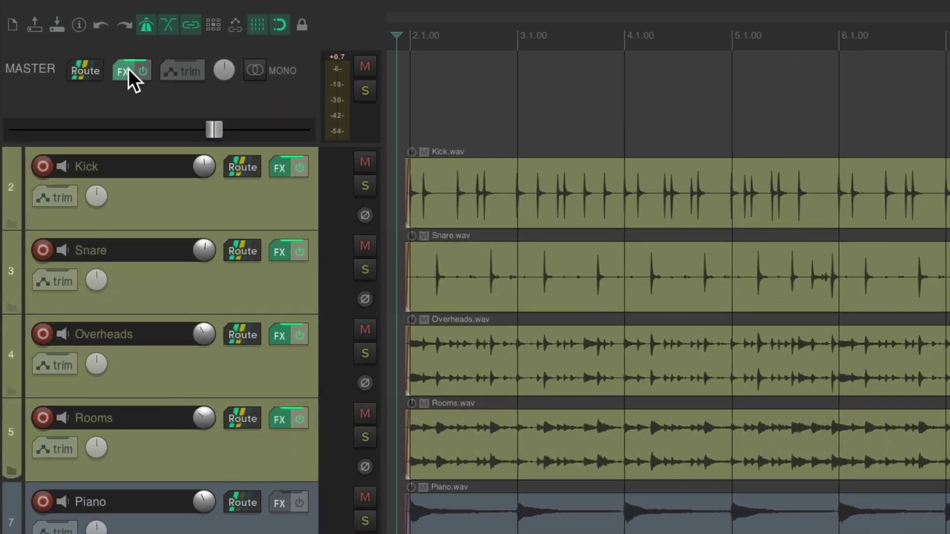
# - Add JS: Event Horizon Limiter/Clipper after the compressor on the master chain, ceiling -0.1
pyautogui.click(128, 69)
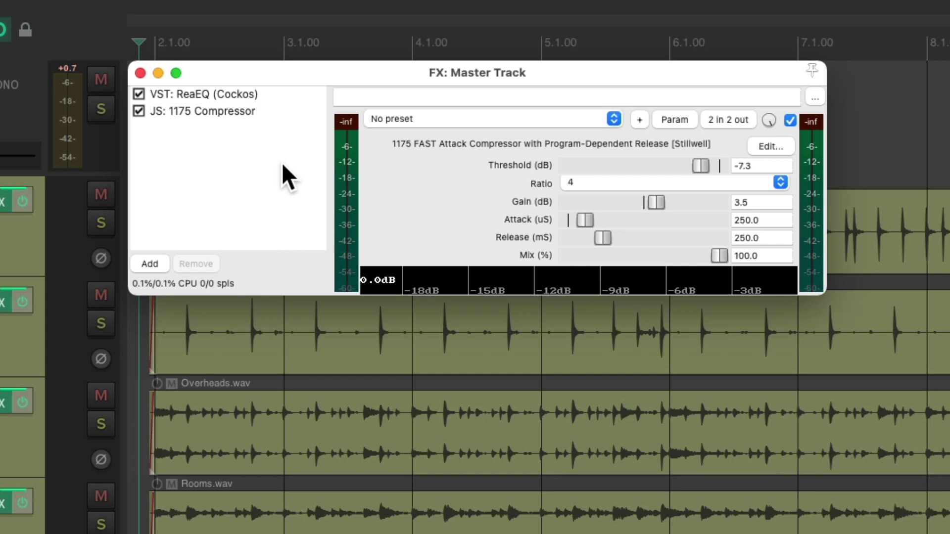
pyautogui.doubleClick(282, 166)
pyautogui.write('lim')
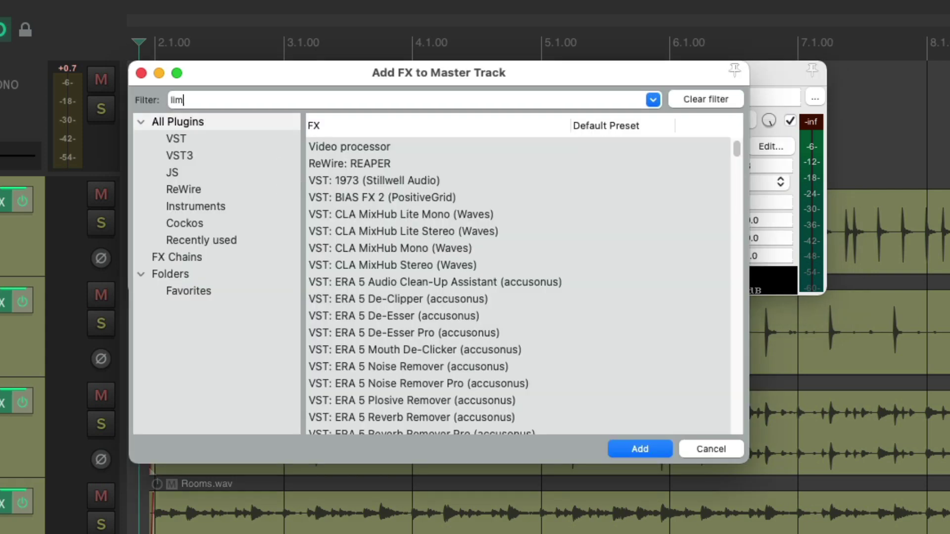
pyautogui.write('it')
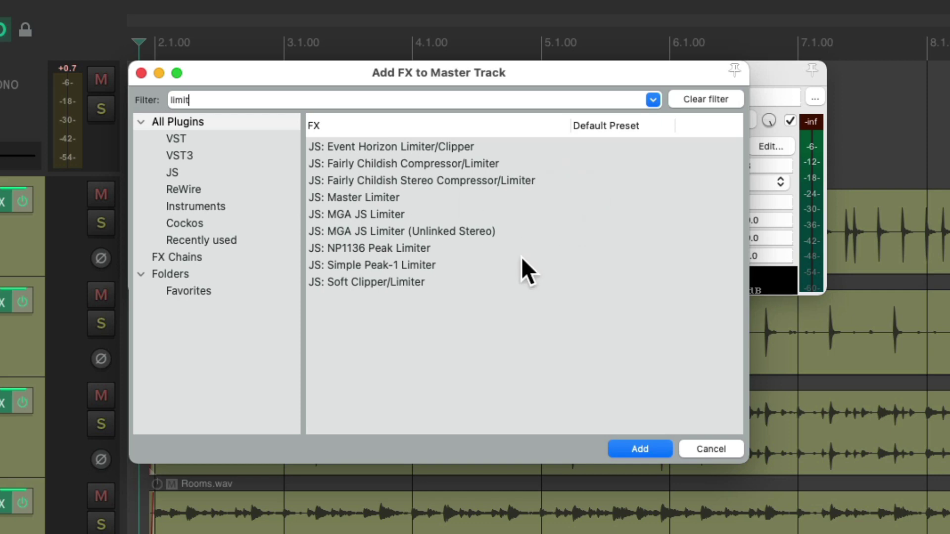
pyautogui.click(489, 147)
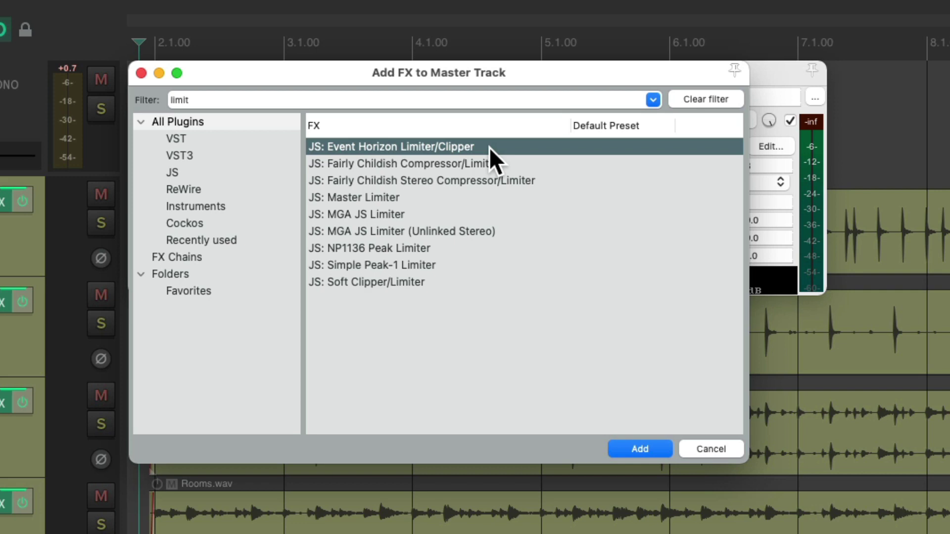
pyautogui.doubleClick(489, 147)
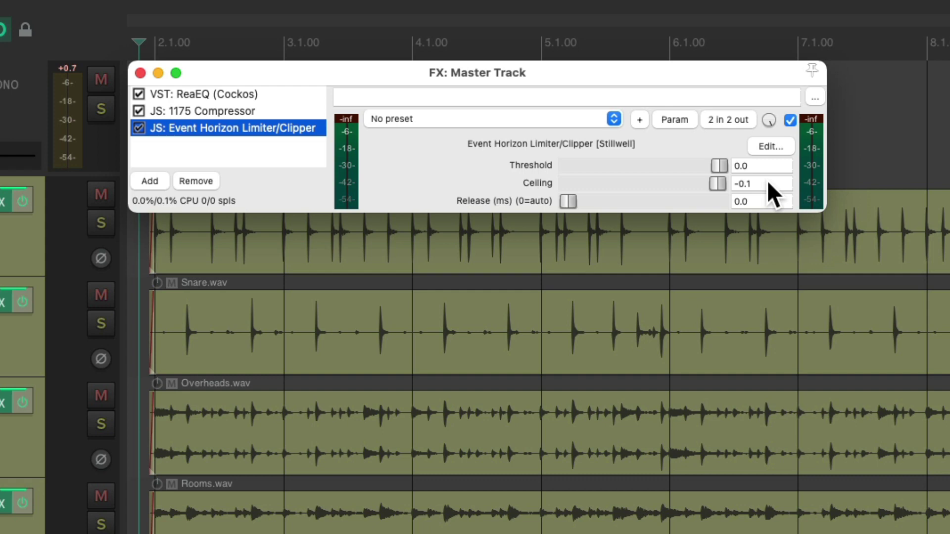
# - Dry-run render with the limiter: peak -0.1, 0 clips, RMS-I -14.6, LUFS-I -15.2
pyautogui.press('super+alt+r')
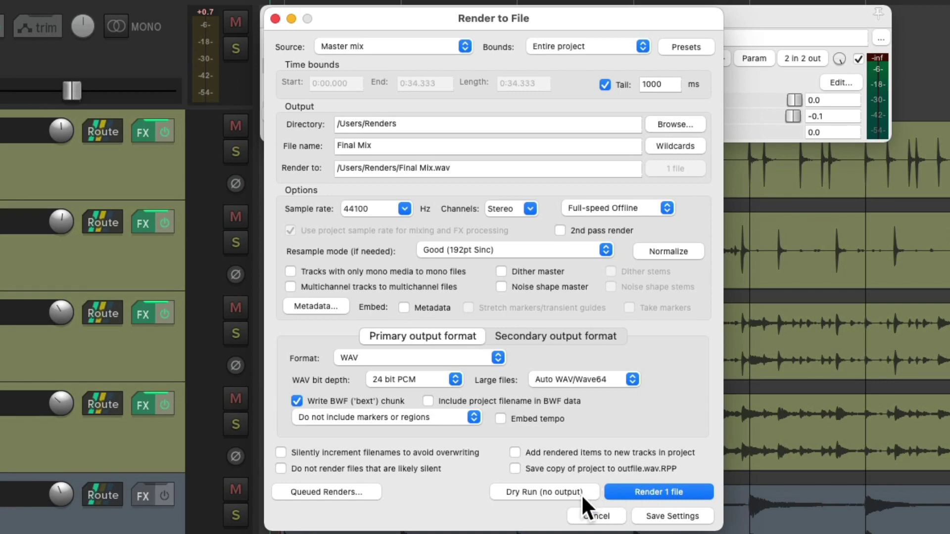
pyautogui.click(582, 493)
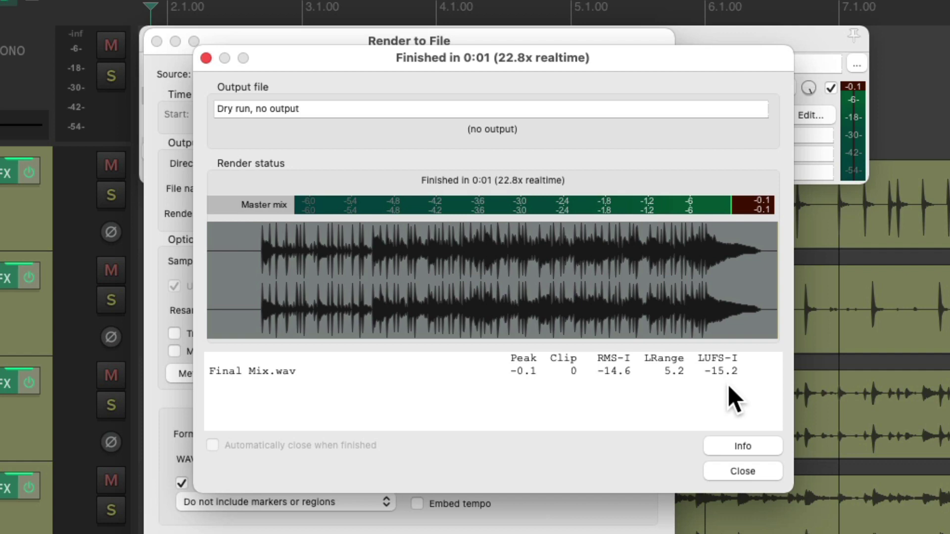
pyautogui.press('Escape')
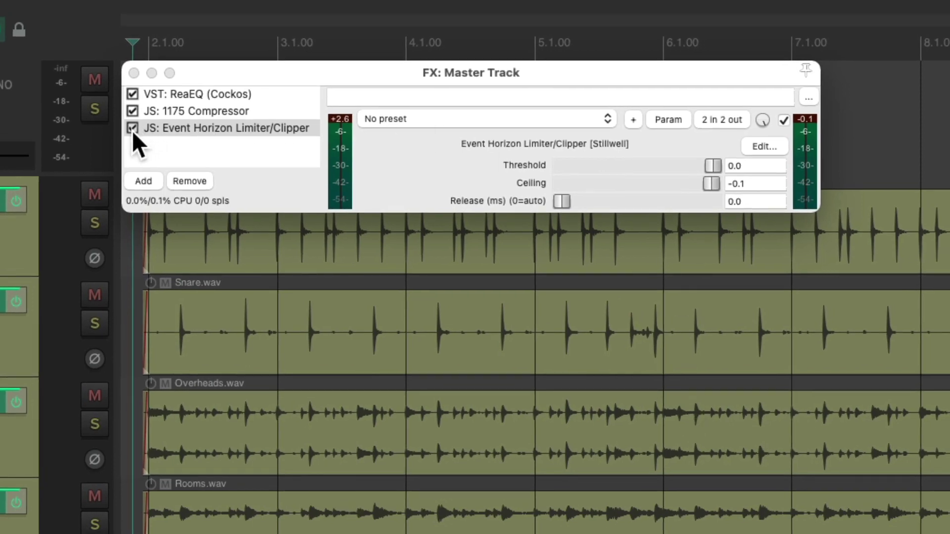
pyautogui.click(132, 128)
pyautogui.press('space')
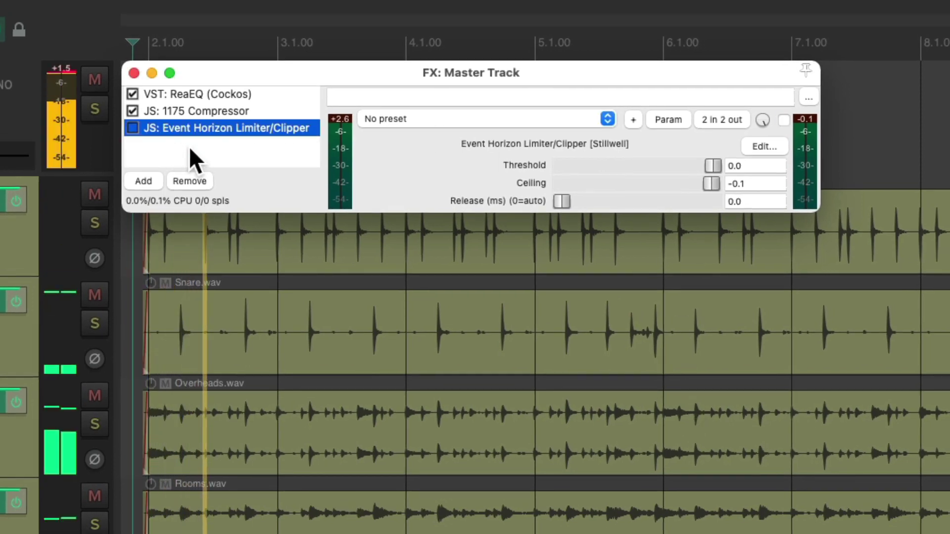
pyautogui.press('space')
pyautogui.click(131, 128)
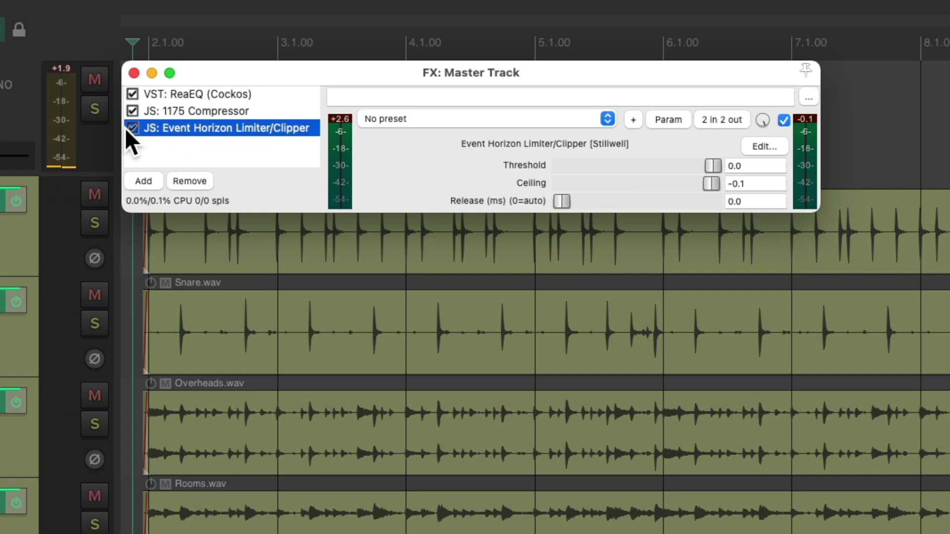
# - Lower the limiter threshold to -3.0 during playback, then dry-run render: peak -0.1, 0 clips, LUFS-I -12.3
pyautogui.press('space')
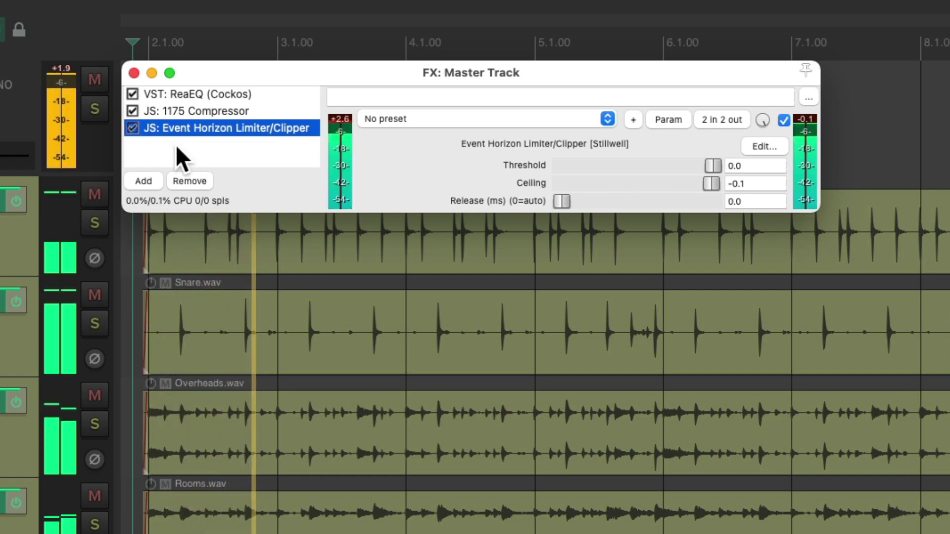
pyautogui.press('space')
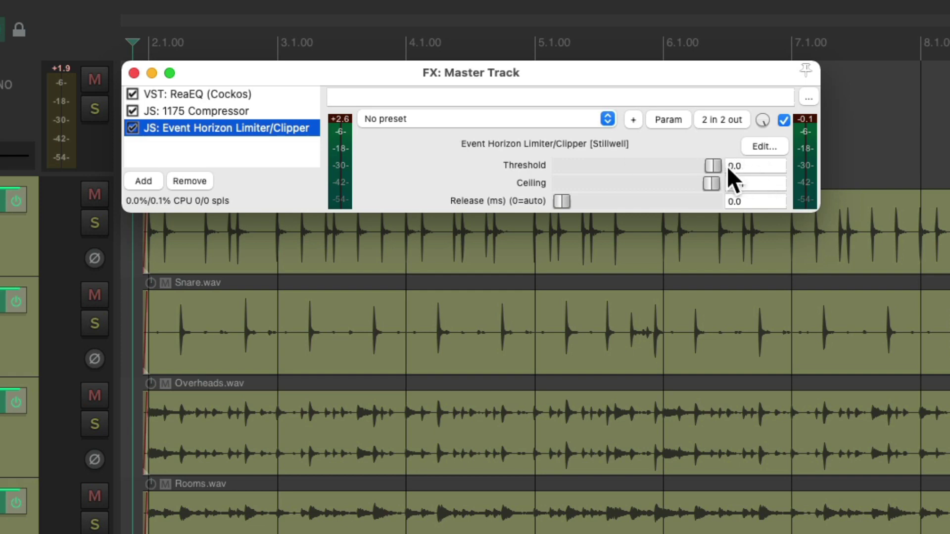
pyautogui.press('space')
pyautogui.moveTo(712, 164); pyautogui.dragTo(699, 172)
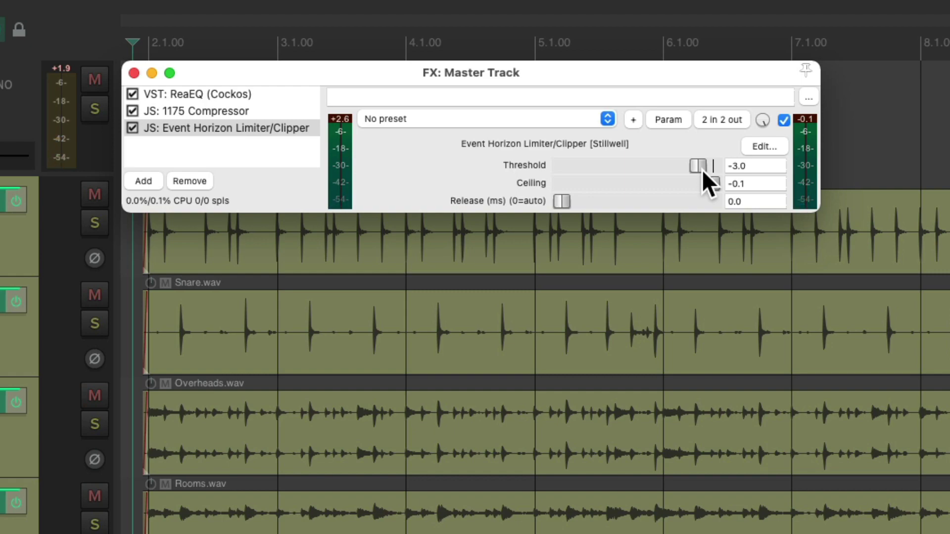
pyautogui.press('super+alt+r')
pyautogui.click(591, 490)
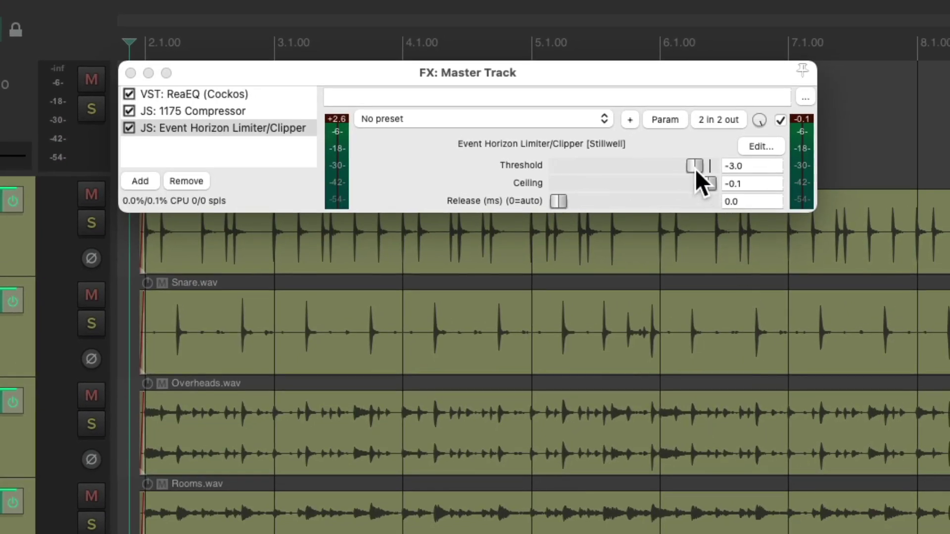
pyautogui.doubleClick(695, 167)
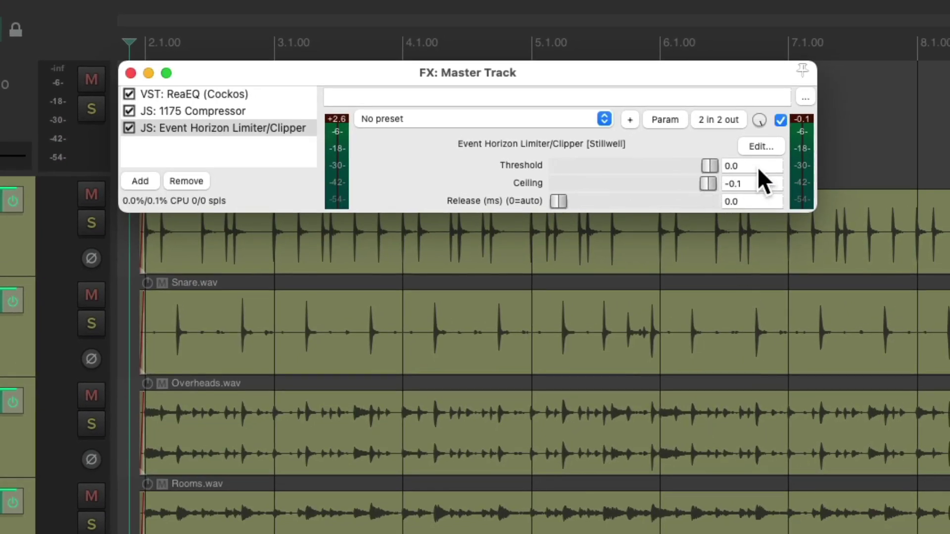
pyautogui.doubleClick(703, 185)
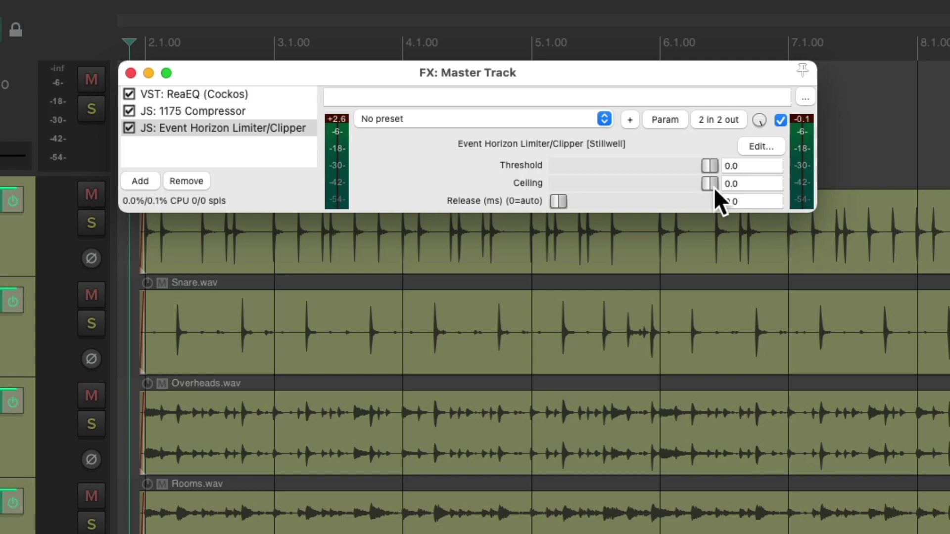
pyautogui.click(758, 146)
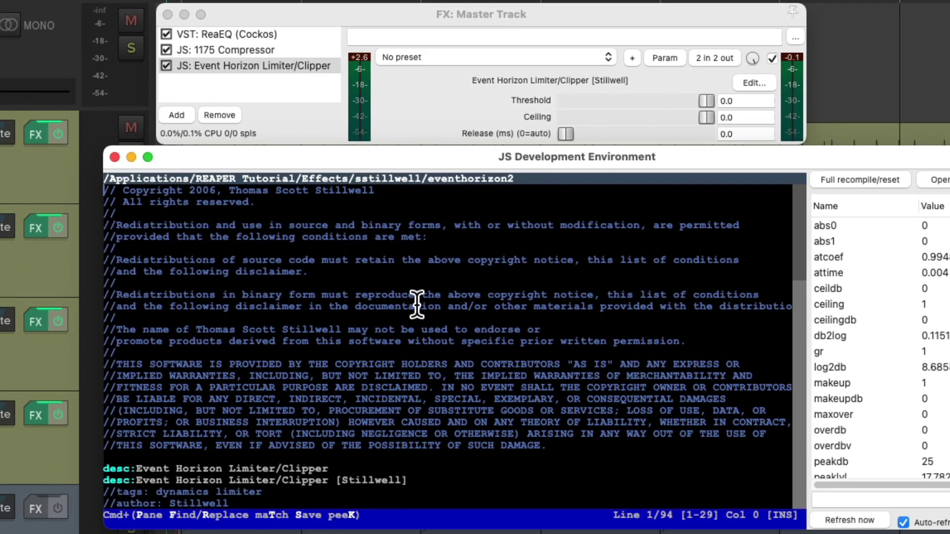
pyautogui.scroll(-5, 417, 305)
pyautogui.scroll(-5, 417, 305)
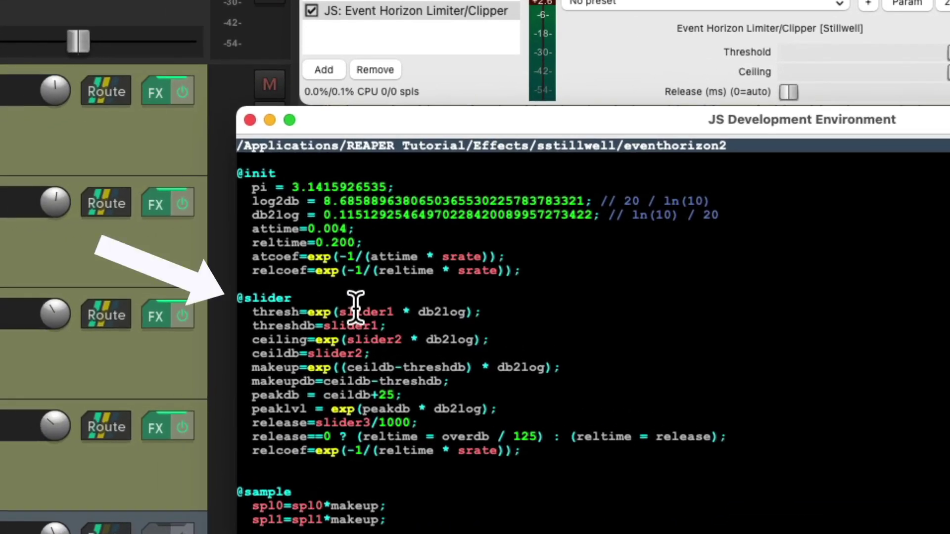
pyautogui.click(356, 304)
pyautogui.press('Return')
pyautogui.press('Return')
pyautogui.press('Return')
pyautogui.press('Return')
pyautogui.press('Up')
pyautogui.press('Up')
pyautogui.write('sli')
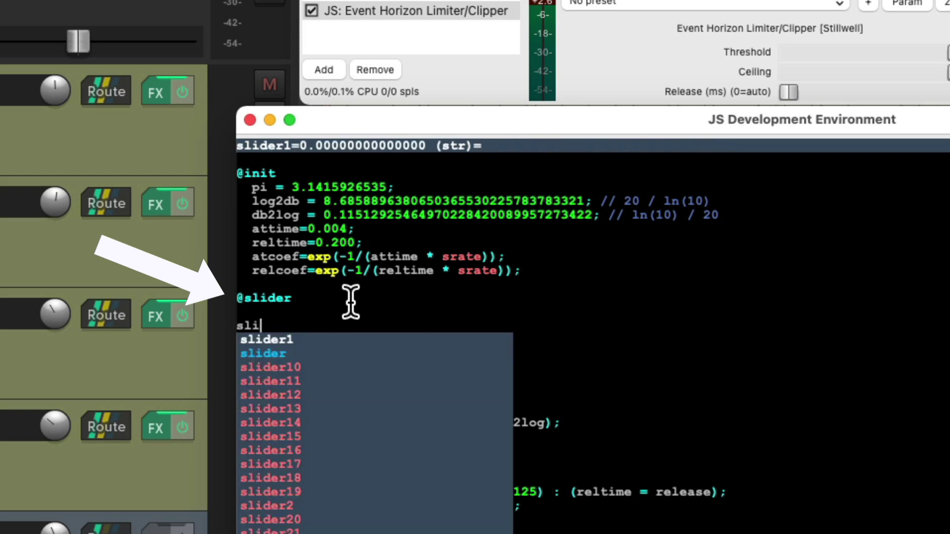
pyautogui.write('der2=')
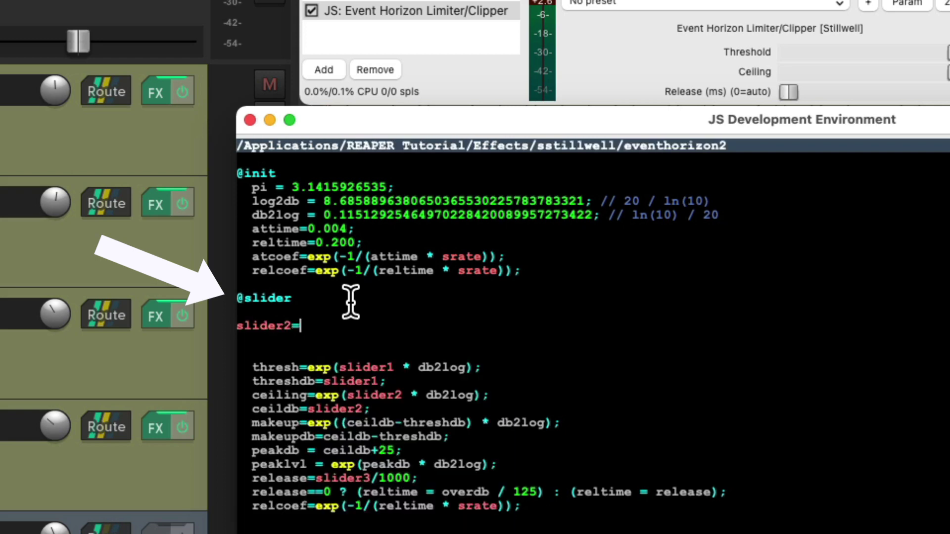
pyautogui.write('slider1')
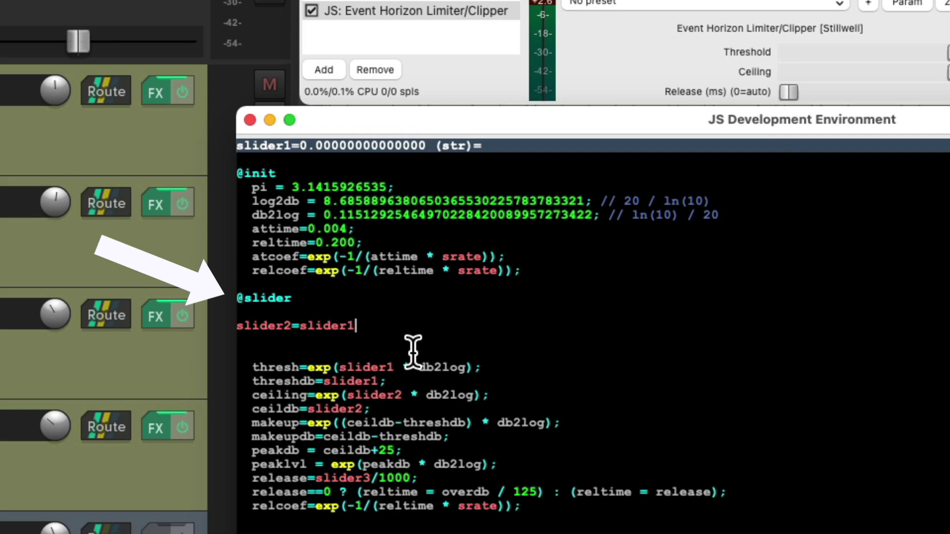
pyautogui.write(';')
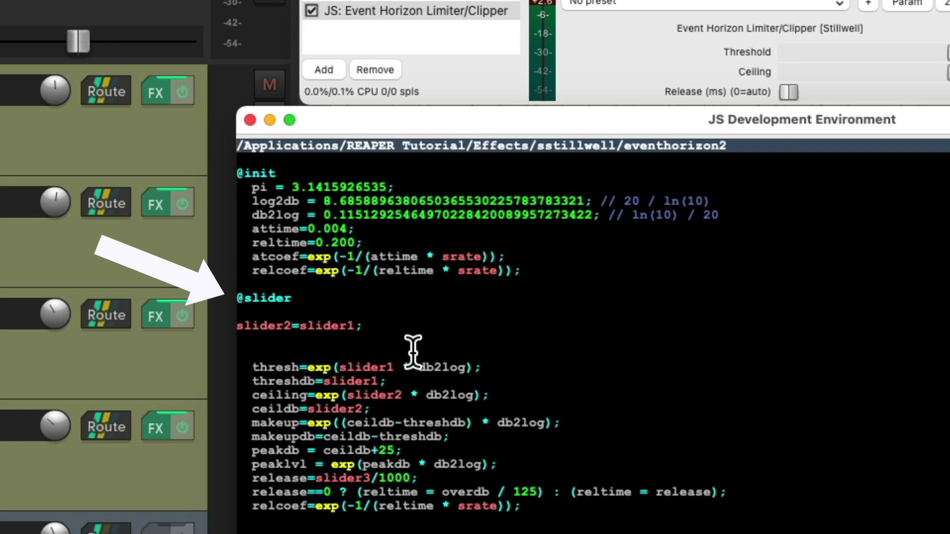
pyautogui.click(250, 119)
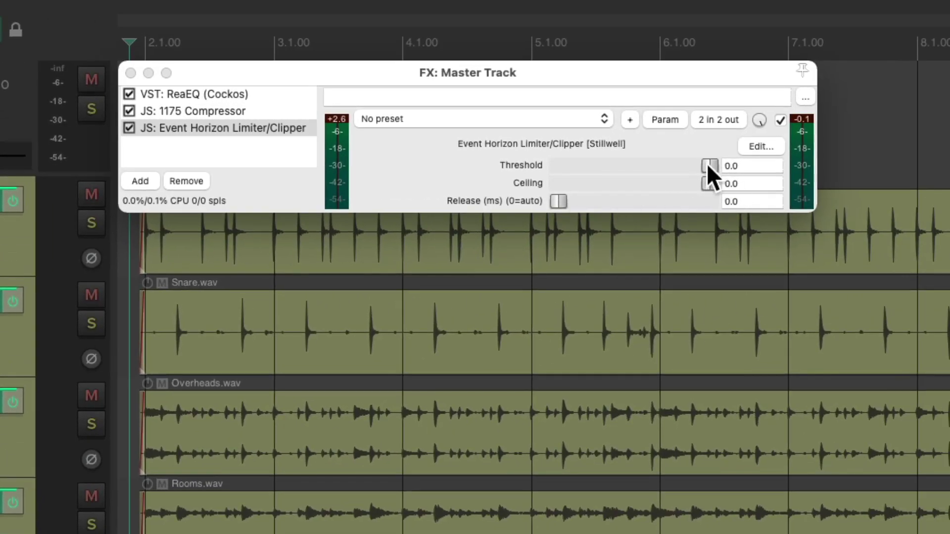
# - During playback, set the linked threshold and ceiling to -3.0 and A/B the limiter via bypass
pyautogui.moveTo(707, 166); pyautogui.dragTo(663, 183)
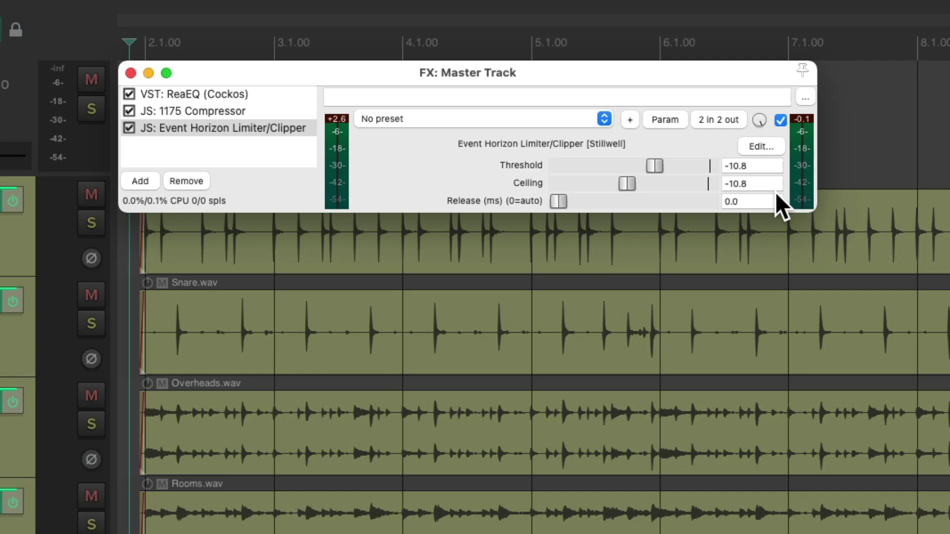
pyautogui.moveTo(654, 167); pyautogui.dragTo(637, 178)
pyautogui.press('space')
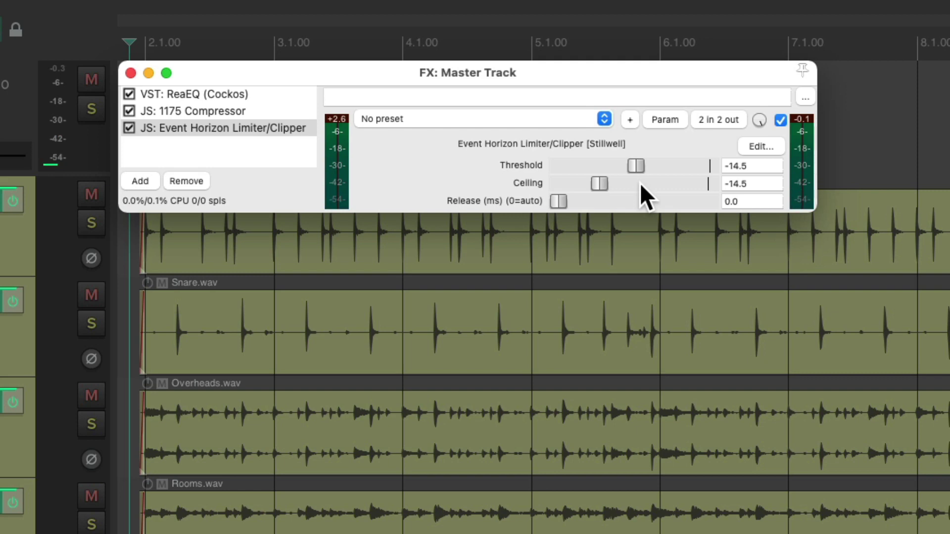
pyautogui.moveTo(637, 170); pyautogui.dragTo(695, 176)
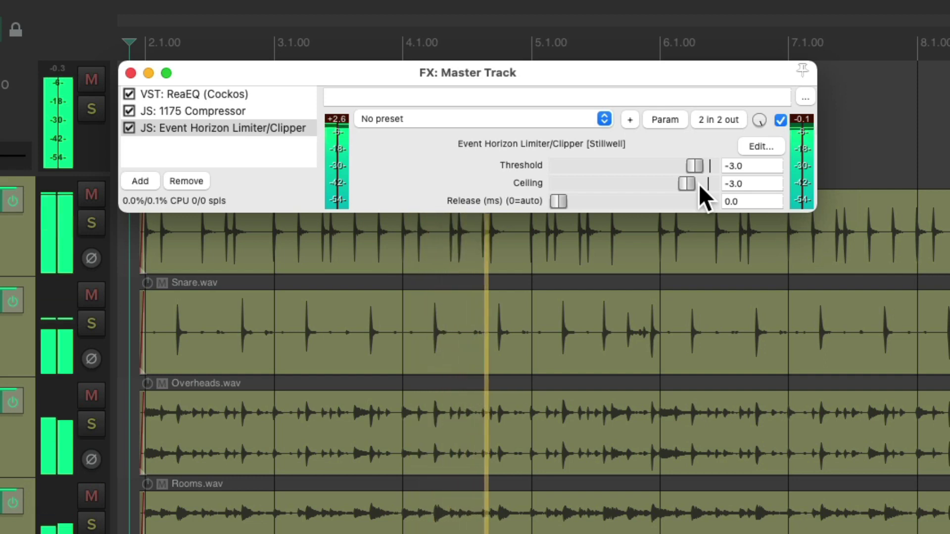
pyautogui.click(780, 120)
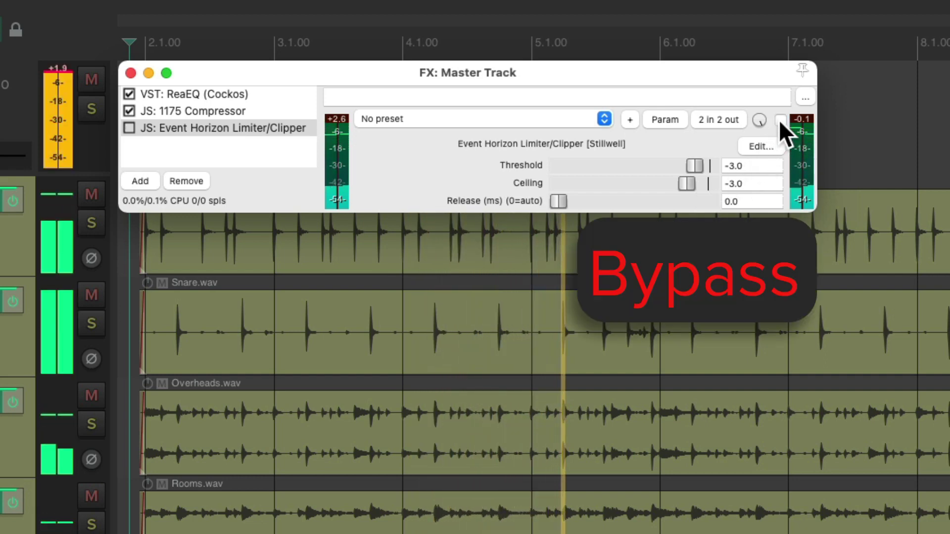
pyautogui.click(780, 119)
pyautogui.moveTo(689, 163); pyautogui.dragTo(690, 165)
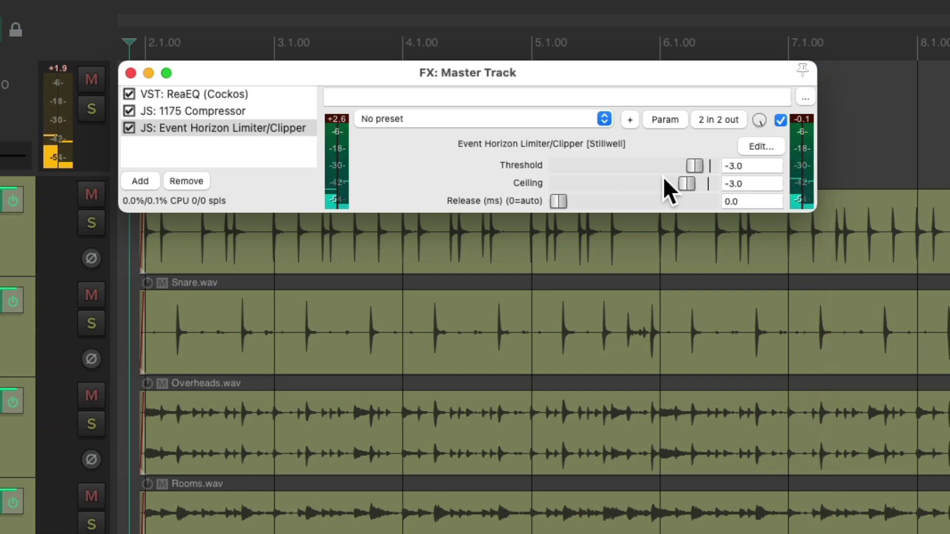
# - Delete the slider2=slider1; line from the Event Horizon limiter code
pyautogui.click(743, 146)
pyautogui.scroll(-10, 438, 318)
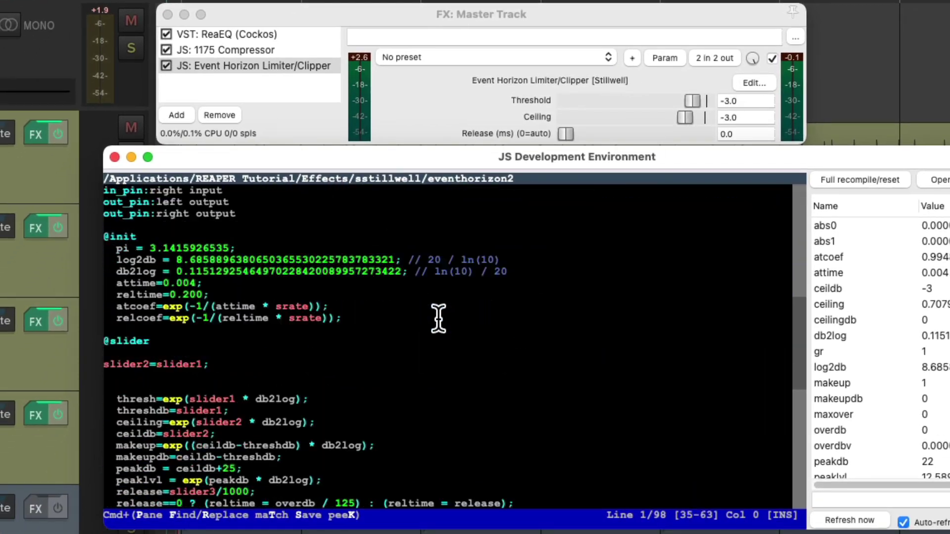
pyautogui.scroll(-3, 438, 318)
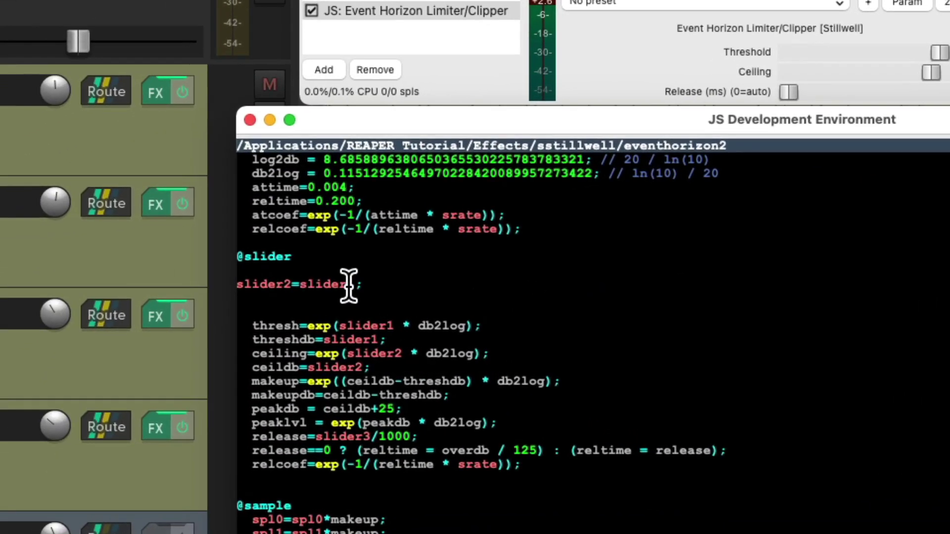
pyautogui.moveTo(208, 294); pyautogui.dragTo(135, 295)
pyautogui.moveTo(274, 287); pyautogui.dragTo(212, 280)
pyautogui.press('BackSpace')
pyautogui.press('BackSpace')
pyautogui.press('BackSpace')
pyautogui.press('Delete')
pyautogui.press('Delete')
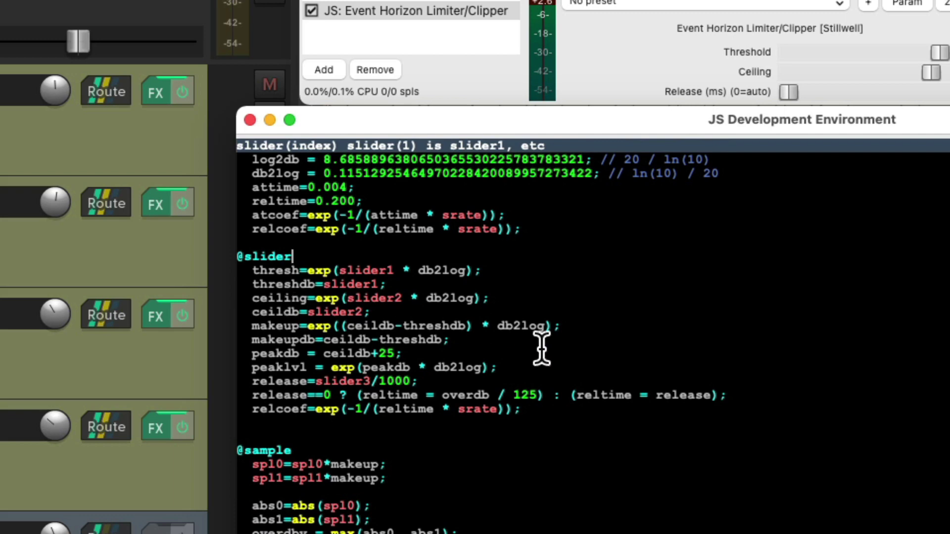
pyautogui.click(250, 119)
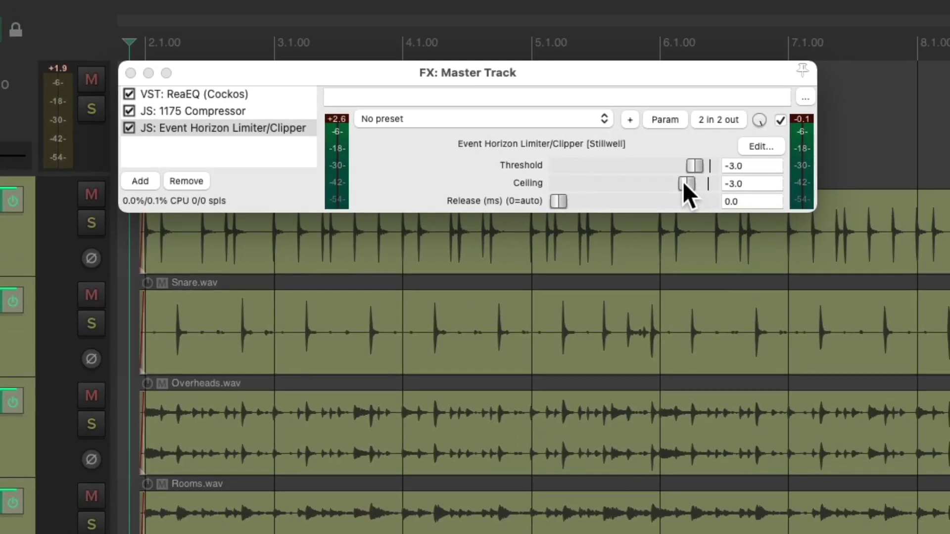
# - Raise the limiter ceiling to -0.2 and compare bypassed versus active during playback
pyautogui.click(682, 182)
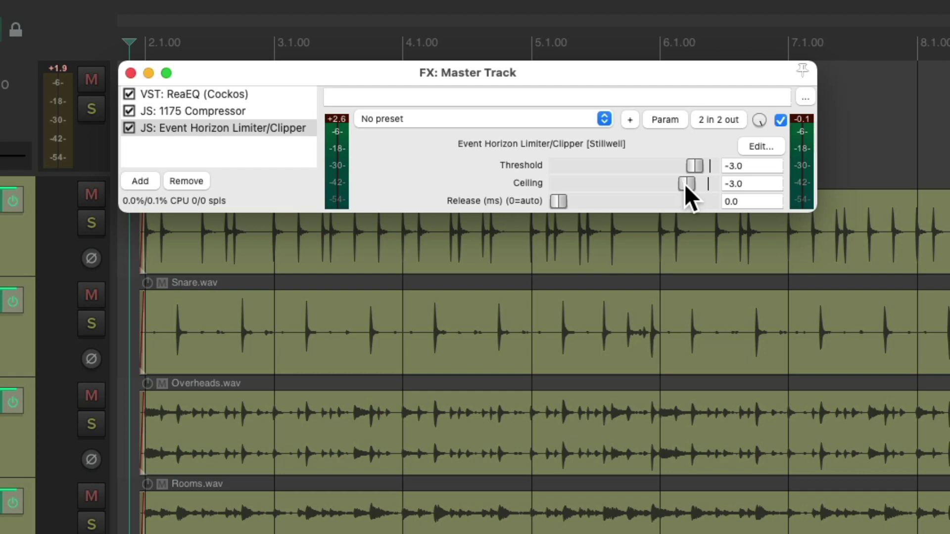
pyautogui.scroll(3, 684, 183)
pyautogui.press('space')
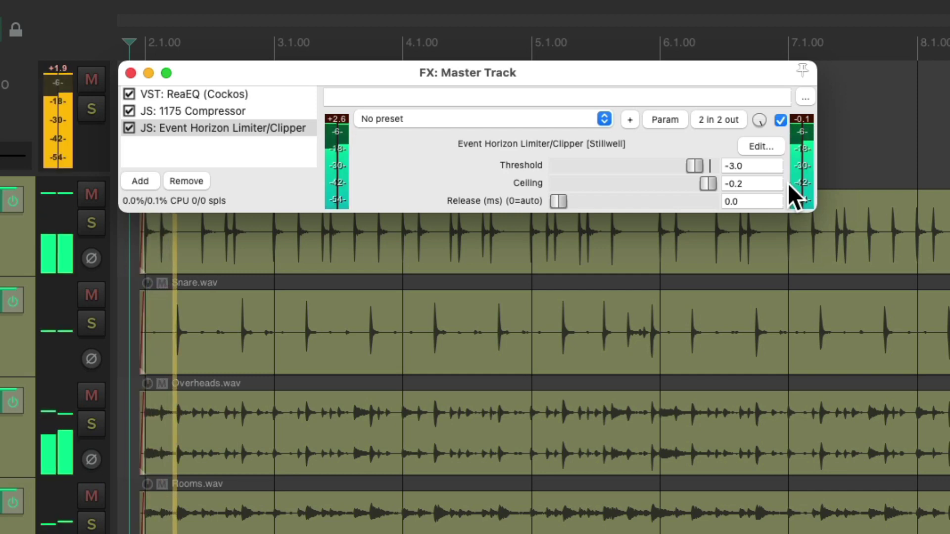
pyautogui.click(780, 121)
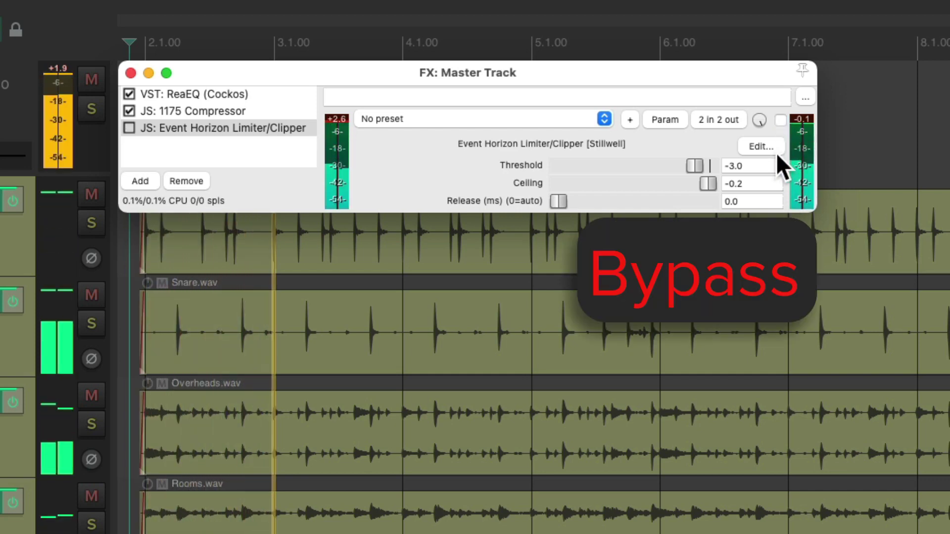
pyautogui.click(780, 121)
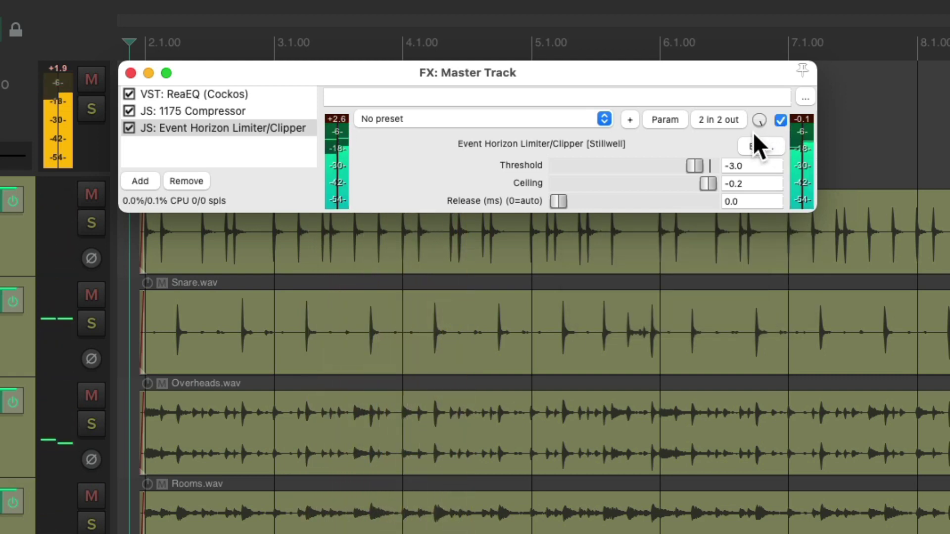
# - Dry-run render Final Mix.wav, confirming peak -0.2 with 0 clips and LUFS-I -12.4
pyautogui.press('super+alt+r')
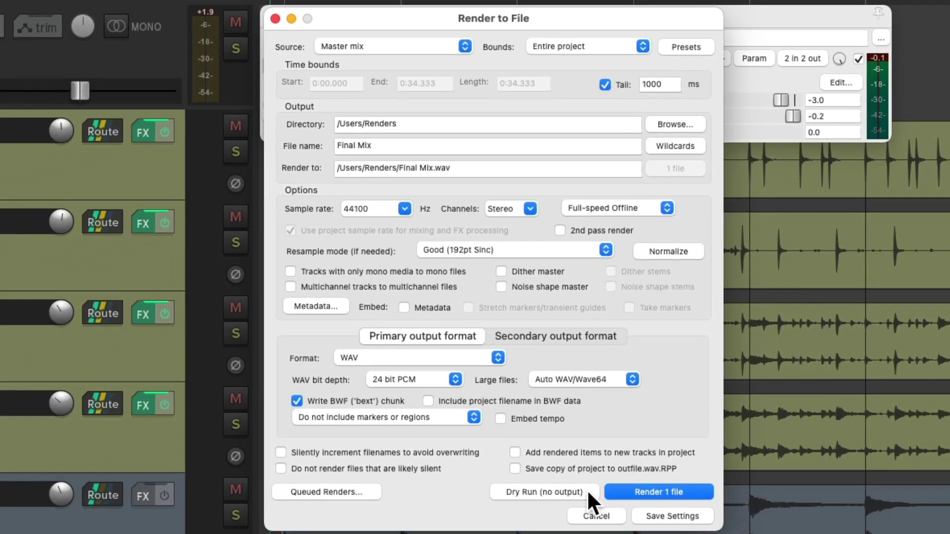
pyautogui.click(587, 492)
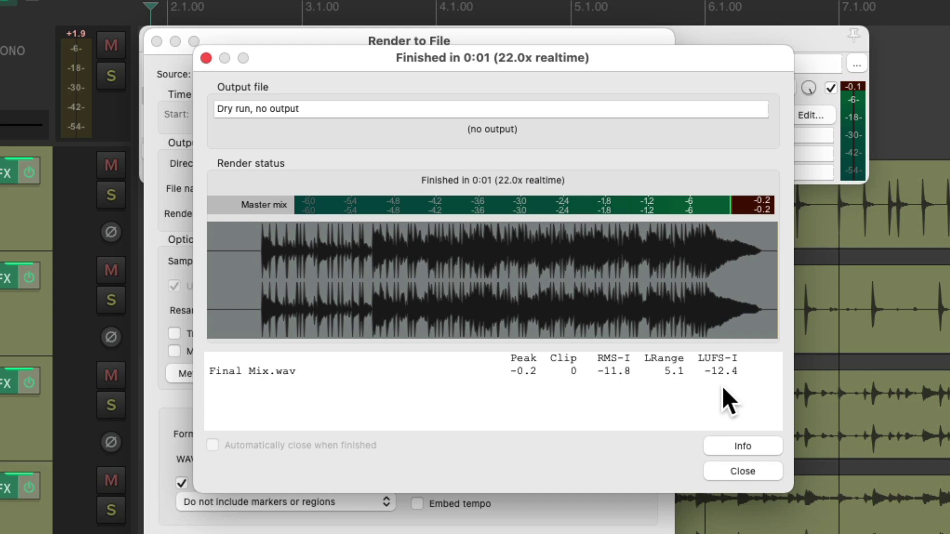
# - Set the limiter threshold to 0.0 and dry-run again: peak -0.2, 0 clips, LUFS-I -15.3
pyautogui.press('Escape')
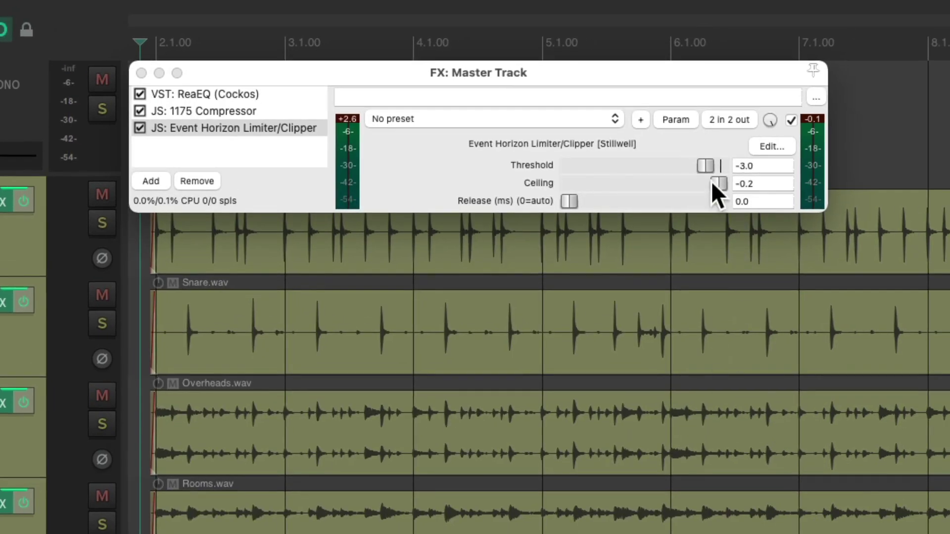
pyautogui.moveTo(704, 163); pyautogui.dragTo(762, 170)
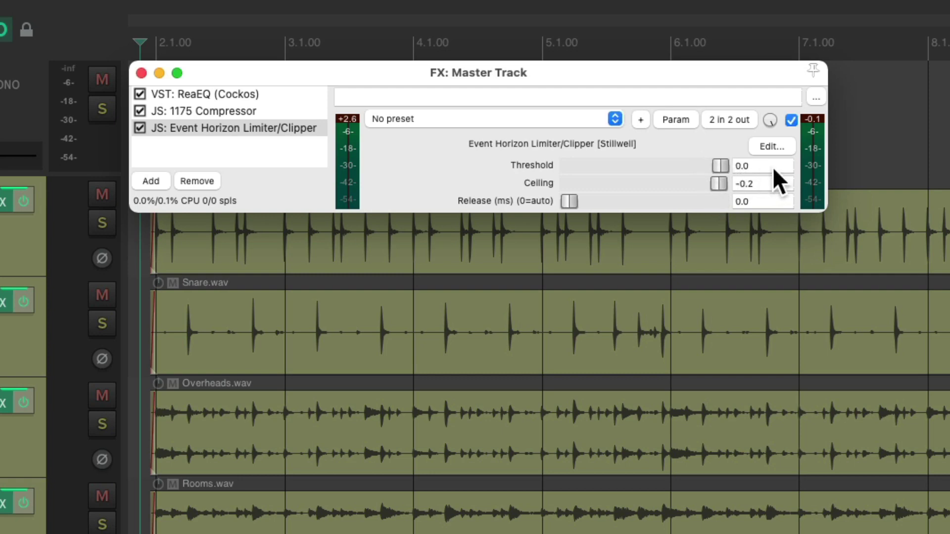
pyautogui.press('super+alt+r')
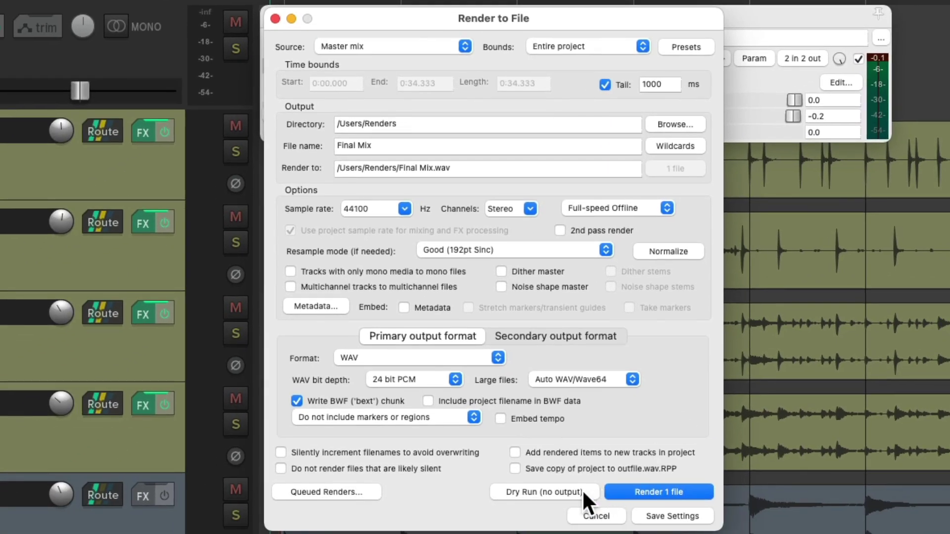
pyautogui.click(582, 489)
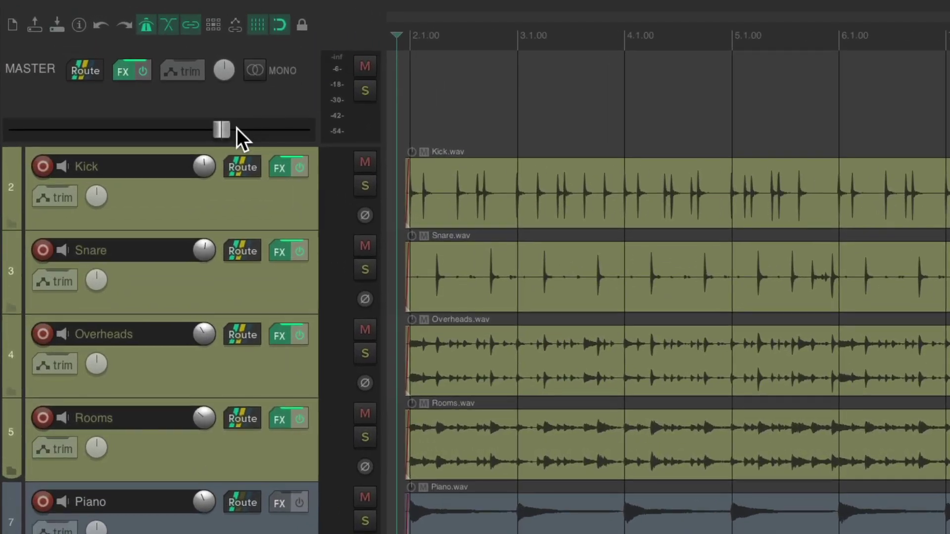
# - Open the Outputs for Master Track routing window from the master's Route button
pyautogui.rightClick(223, 127)
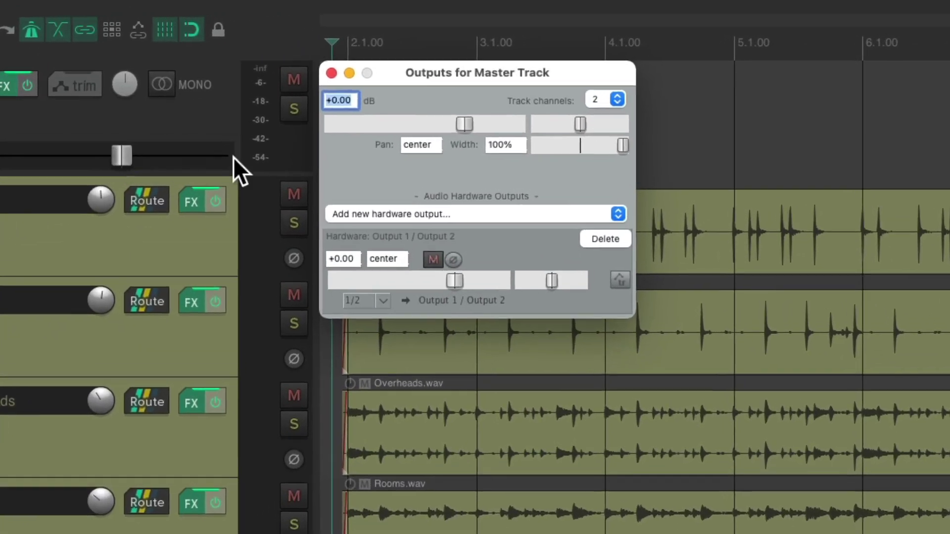